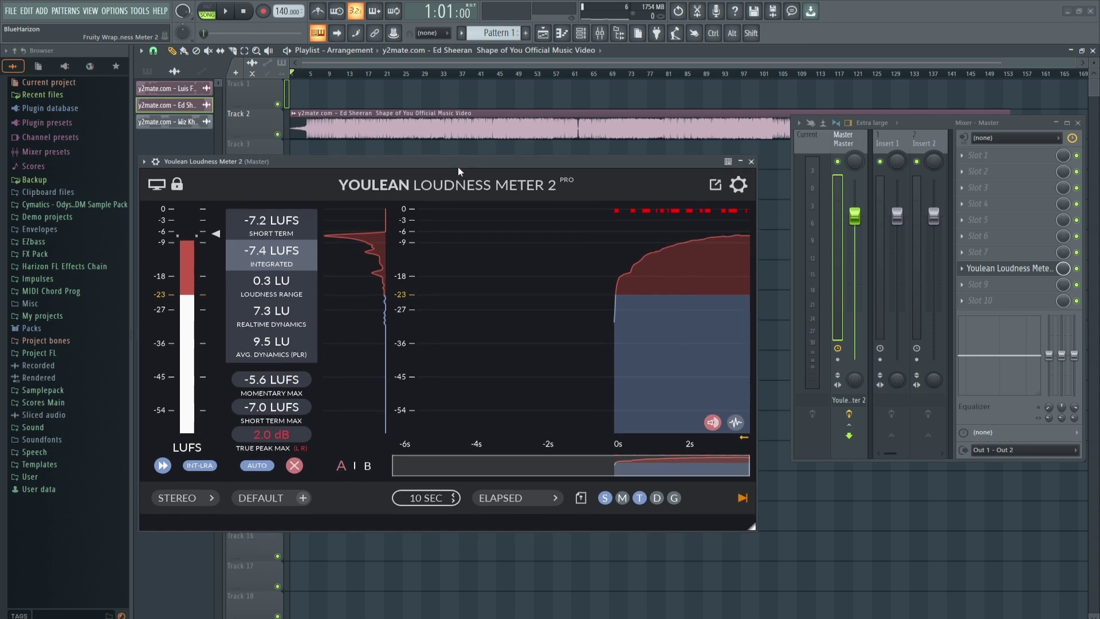
Step: Rearrange the loudness meter and mixer windows, and delete the Shape of You clip from Track 2
mouse_move(755, 532)
mouse_down()
mouse_move(808, 572)
mouse_move(760, 523)
mouse_up()
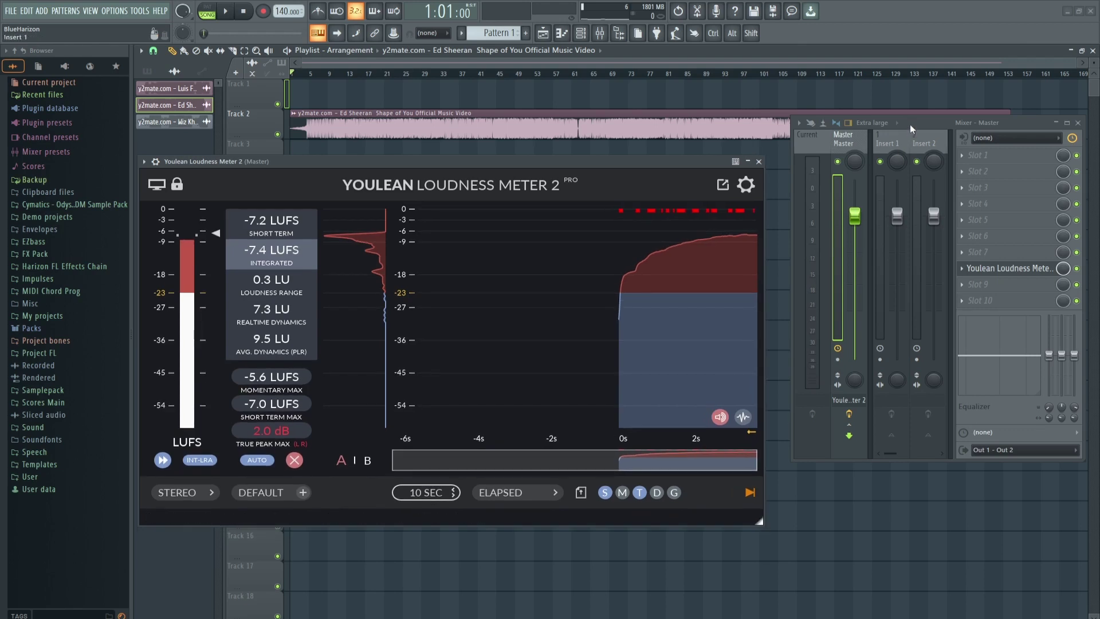
drag(909, 125, 909, 183)
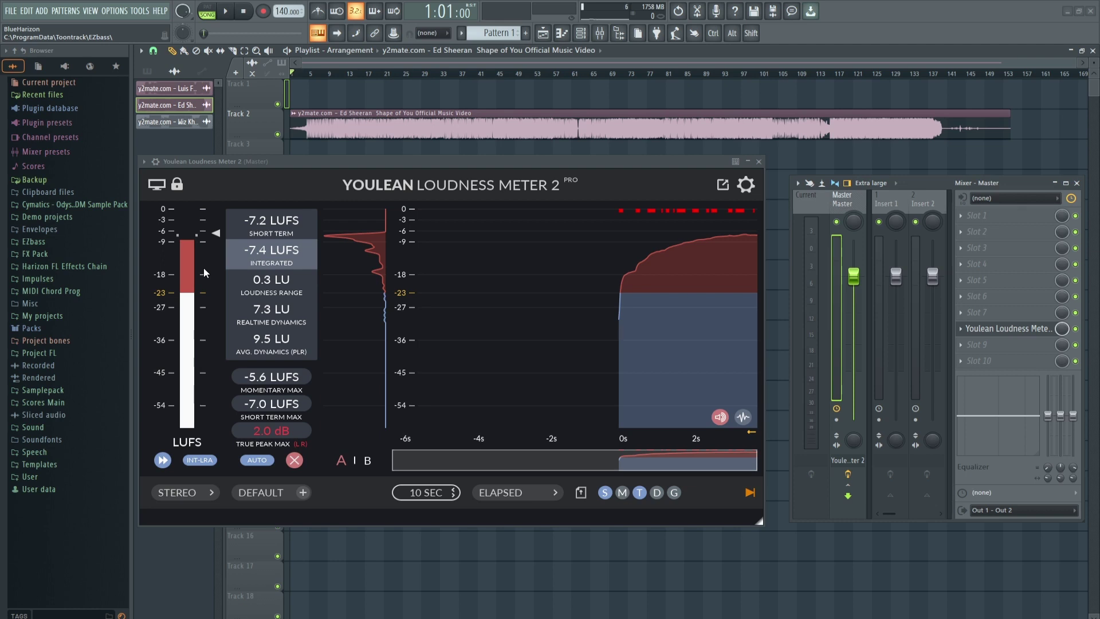
right_click(341, 128)
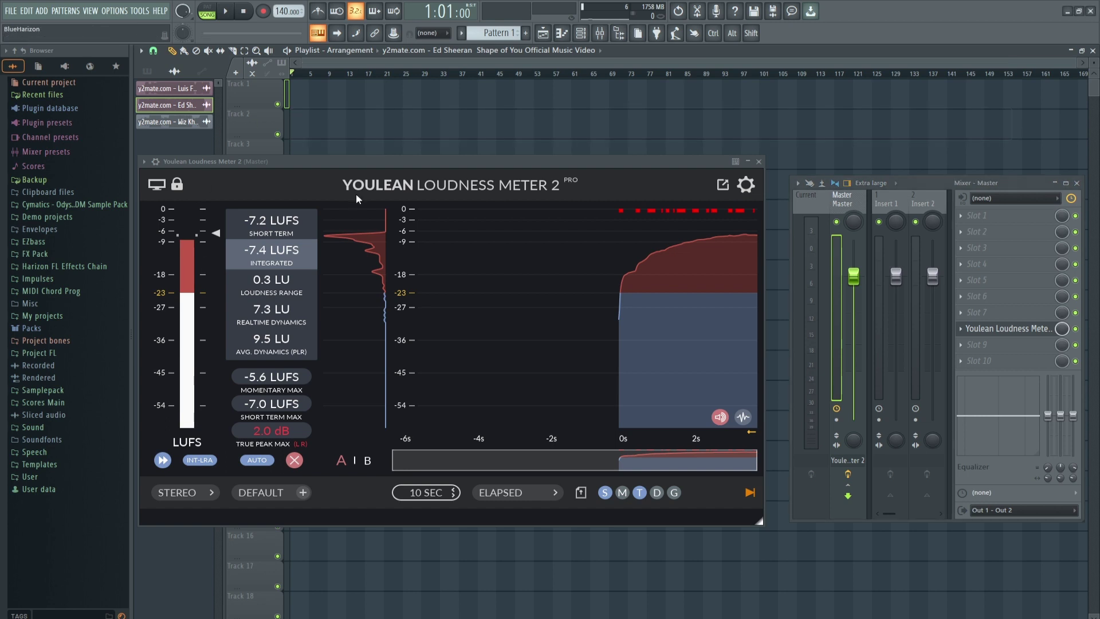
Step: Switch to the web browser and examine the top two entries in the article on YouTube's most-viewed videos
click(229, 579)
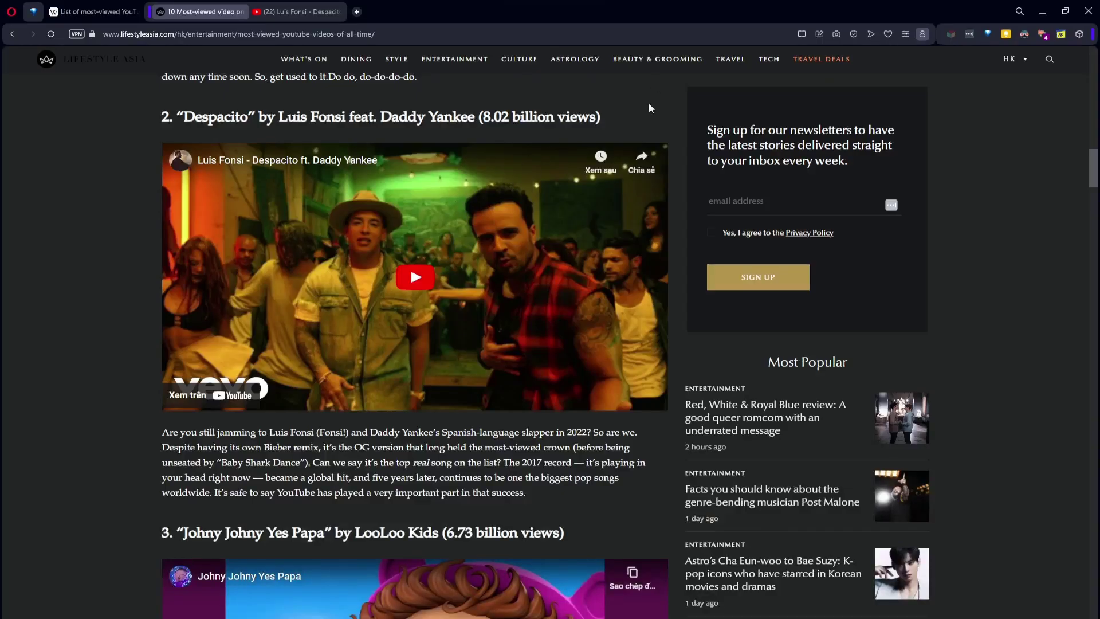
scroll(649, 108, up, 8)
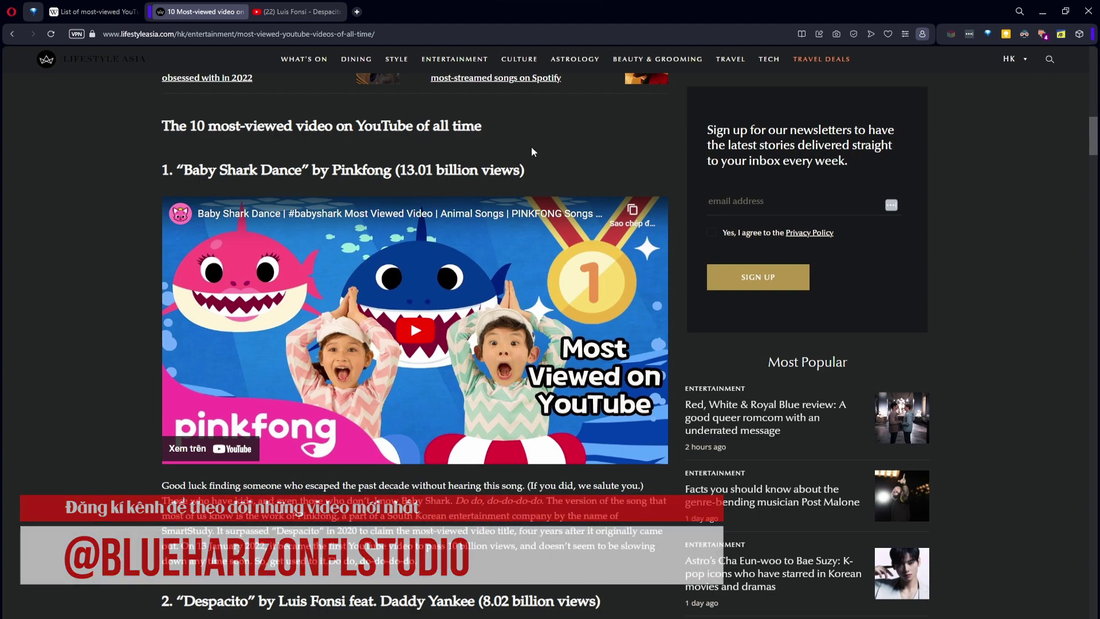
scroll(531, 146, down, 7)
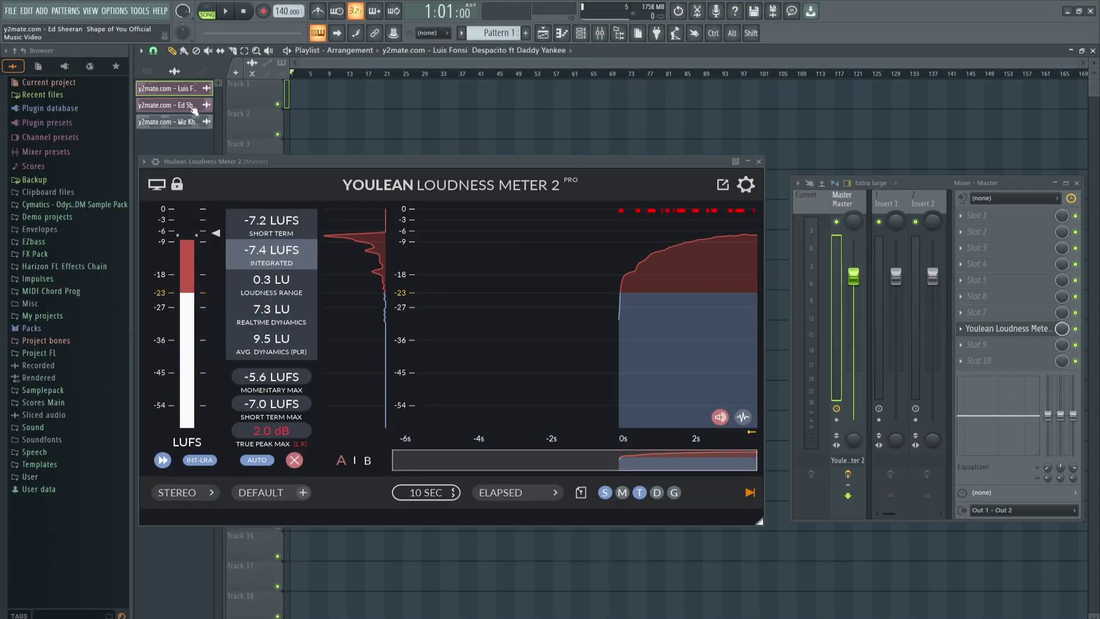
Step: Place the Despacito audio clip at bar 1 of Track 1 and shift the loudness meter window clear of it
click(194, 107)
click(190, 90)
drag(404, 95, 294, 95)
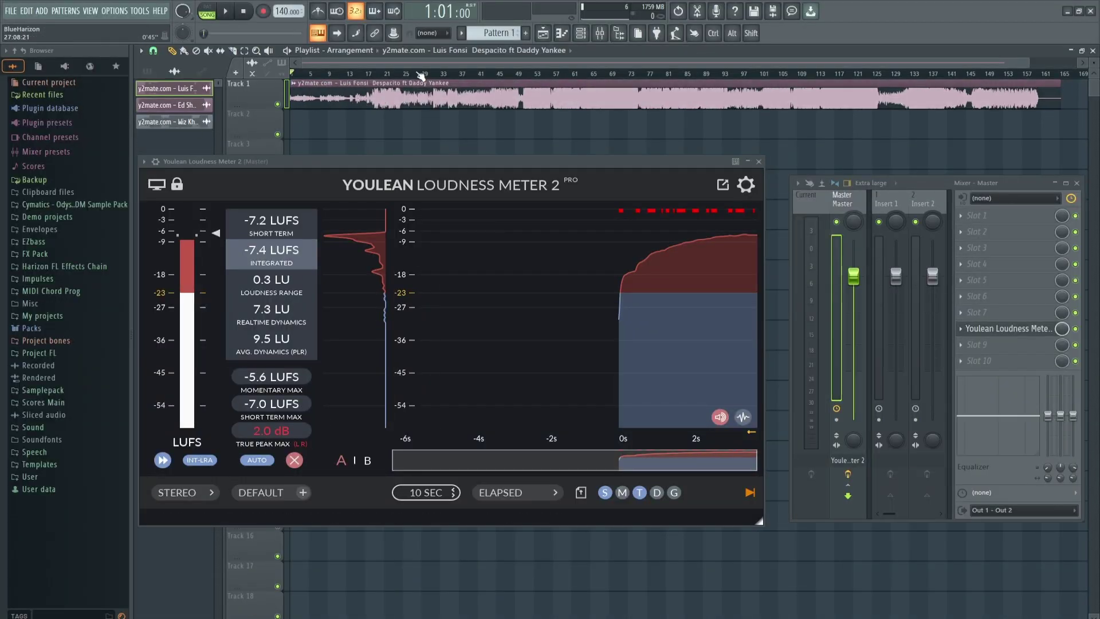
scroll(421, 76, down, 2)
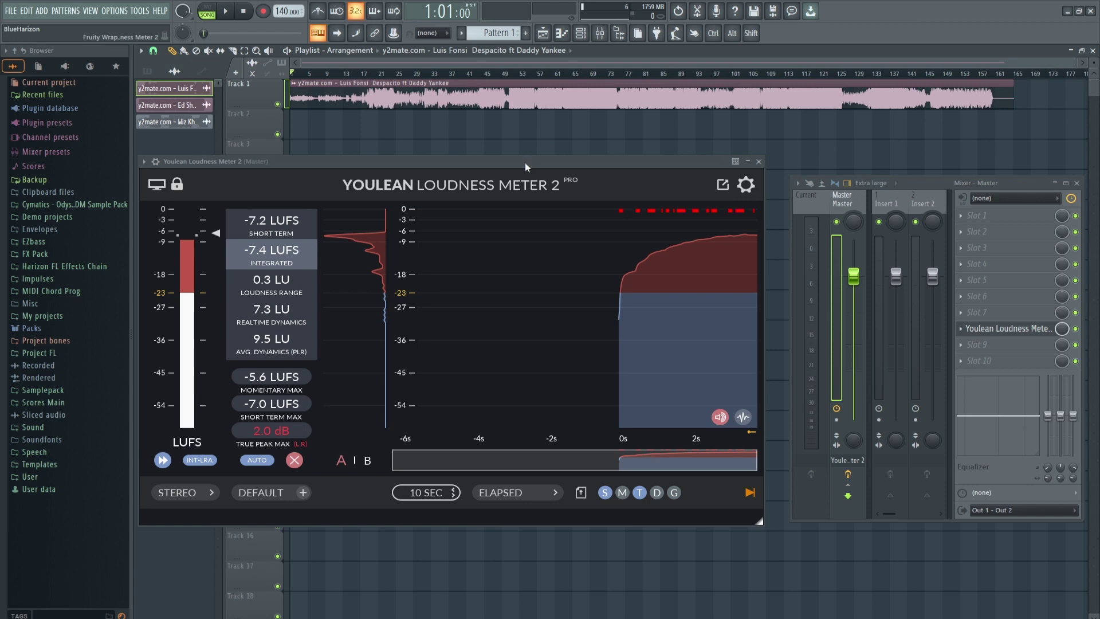
drag(525, 166, 574, 169)
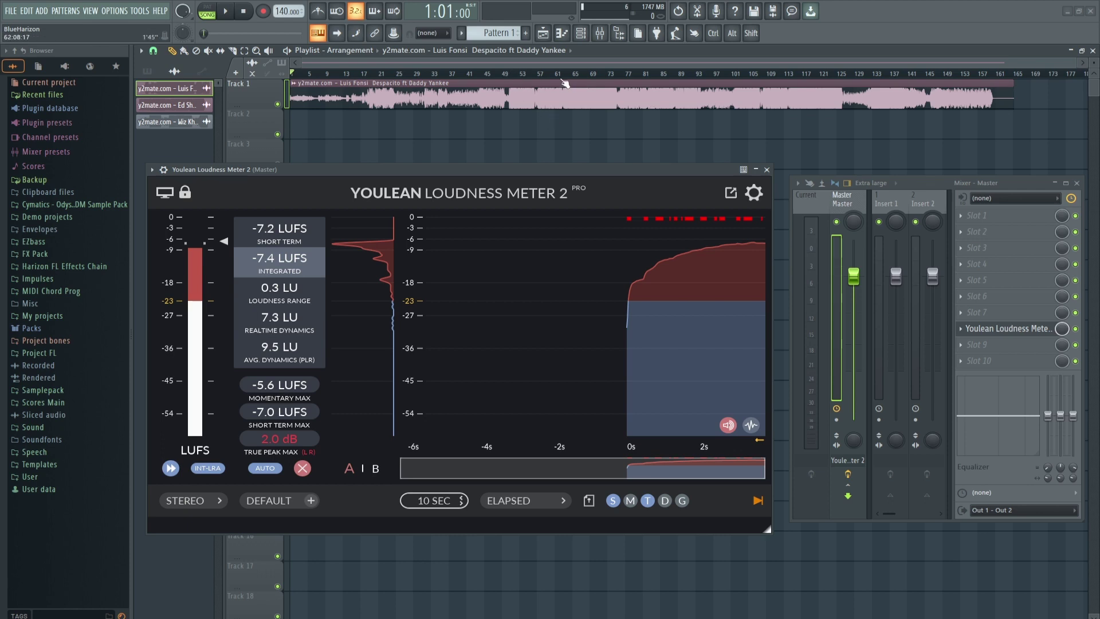
Step: Reset the loudness meter's readings and shorten the Despacito clip so it ends at about bar 75
click(366, 74)
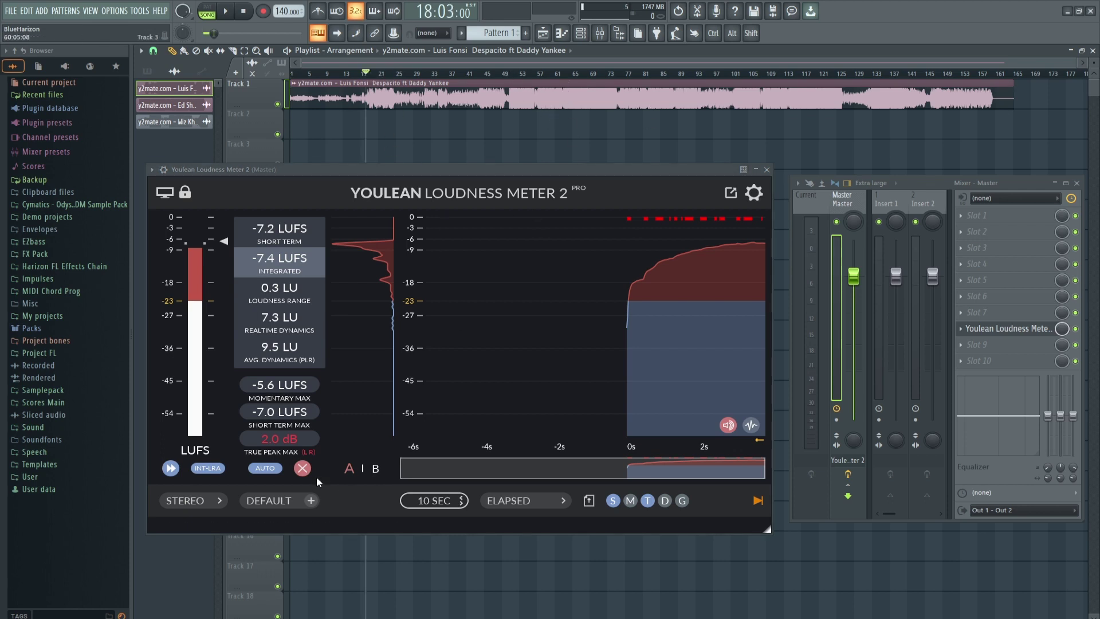
click(302, 468)
drag(565, 166, 552, 161)
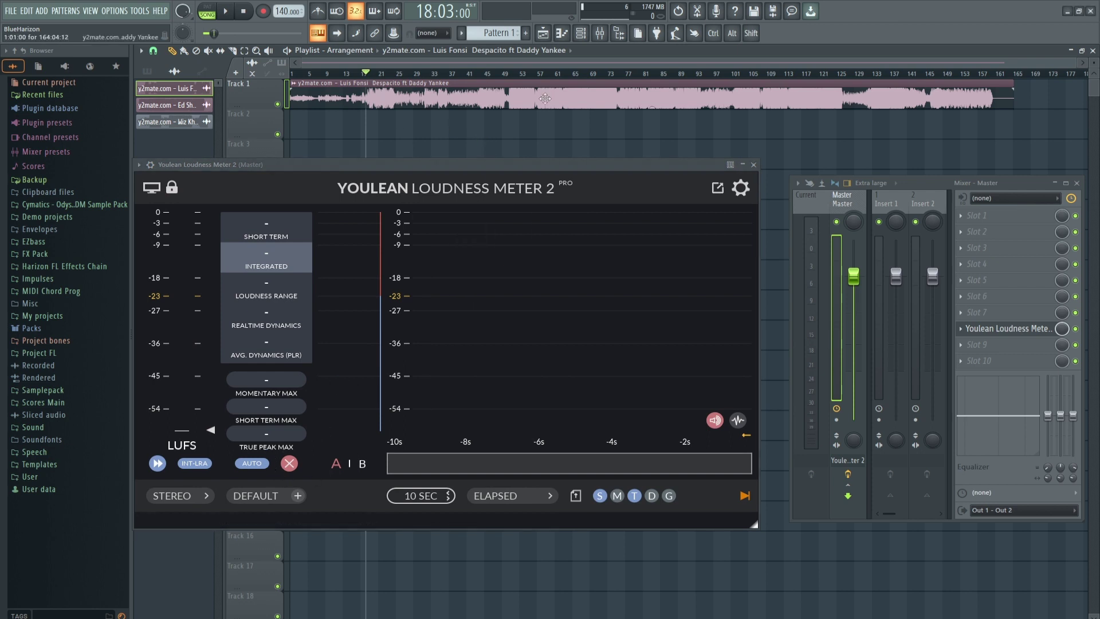
key(Home)
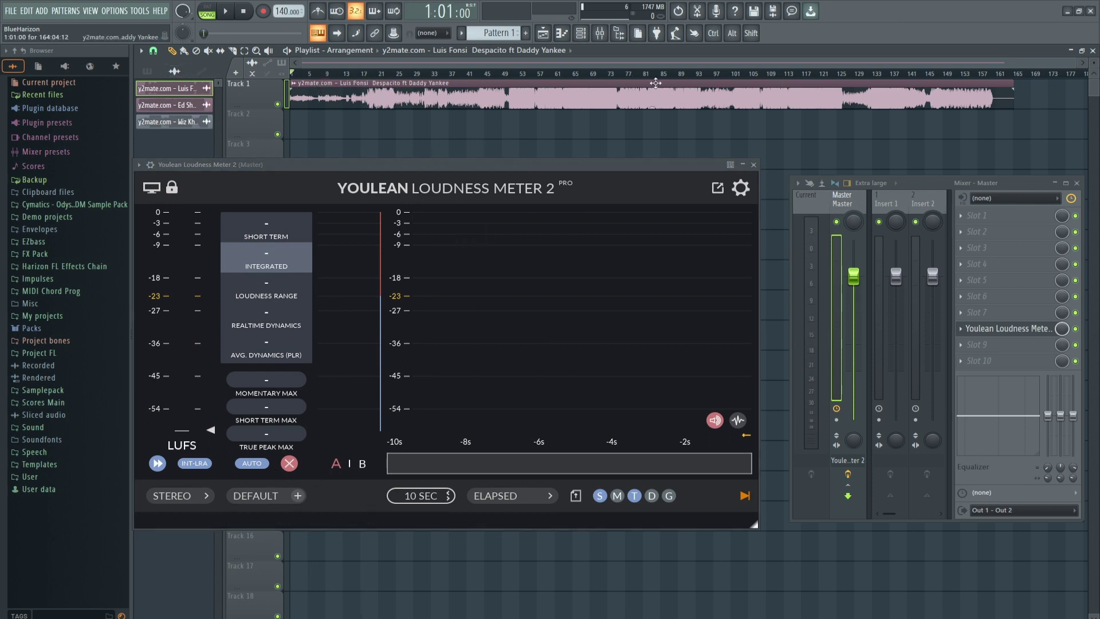
drag(1010, 103, 619, 118)
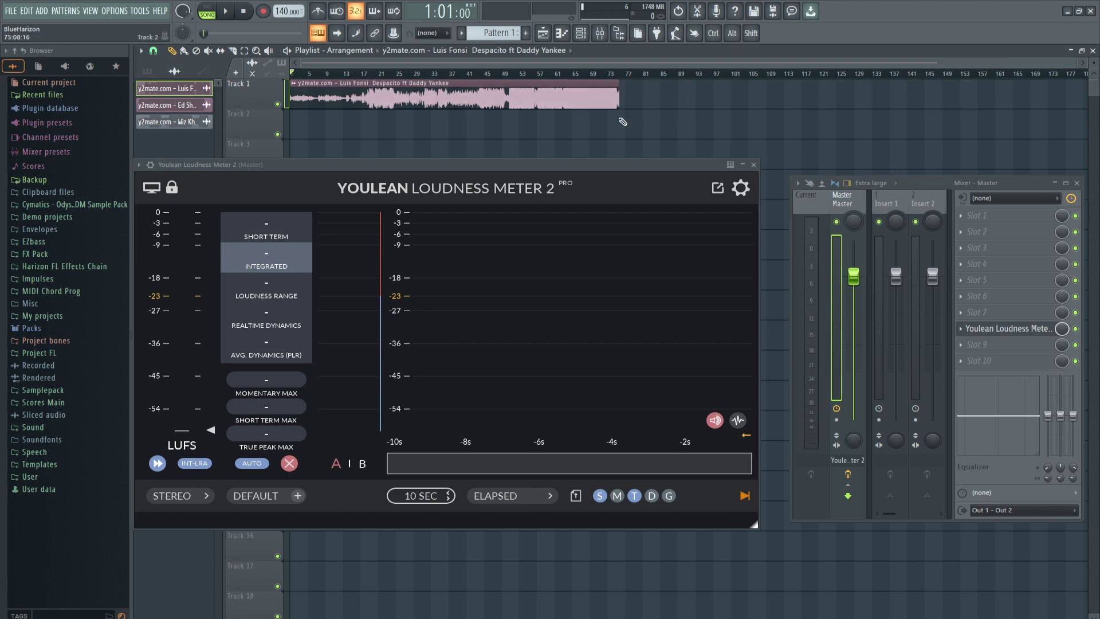
Step: Play the Despacito clip from the start to measure its loudness, extending its end to about bar 93 before stopping
key(space)
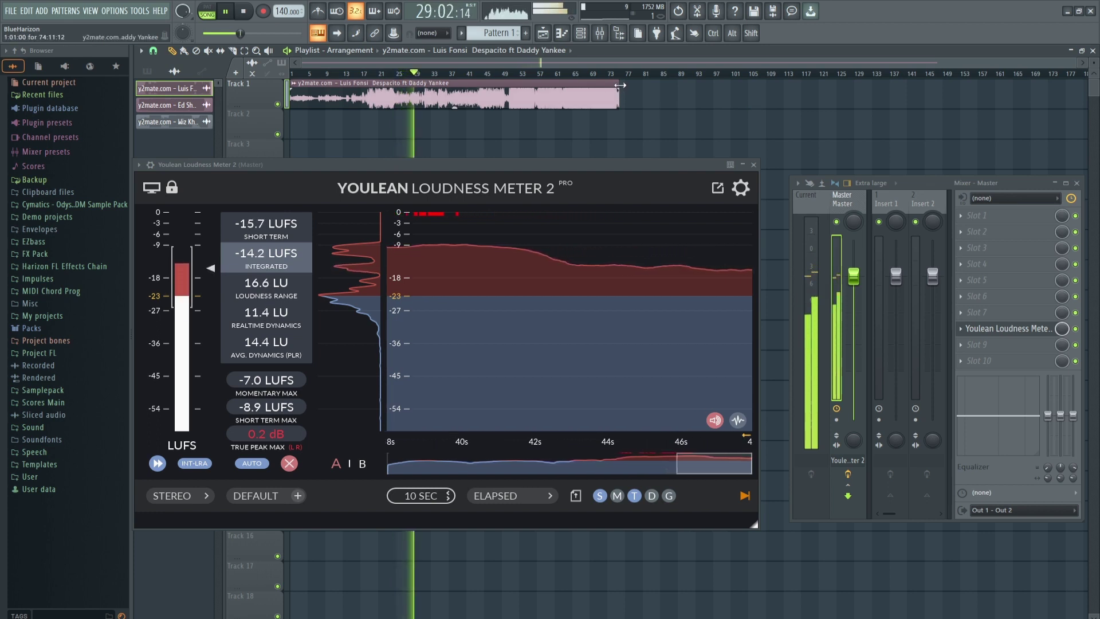
drag(620, 85, 696, 80)
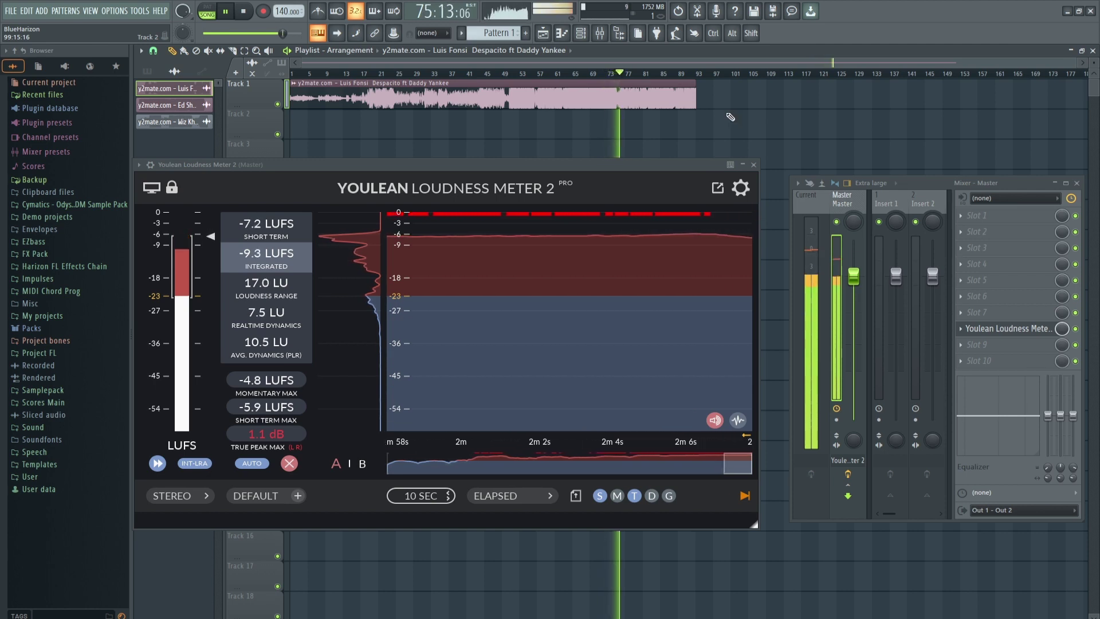
key(space)
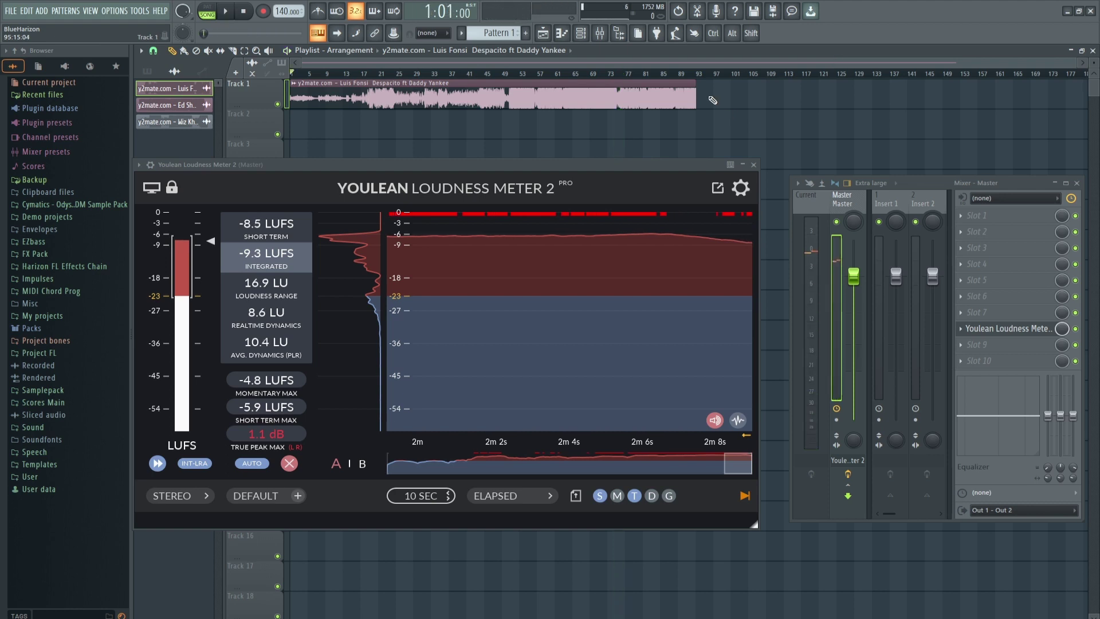
Step: Mark bars 1 to 17 with a temporary time selection and extend the Despacito clip to its full length
scroll(543, 78, up, 2)
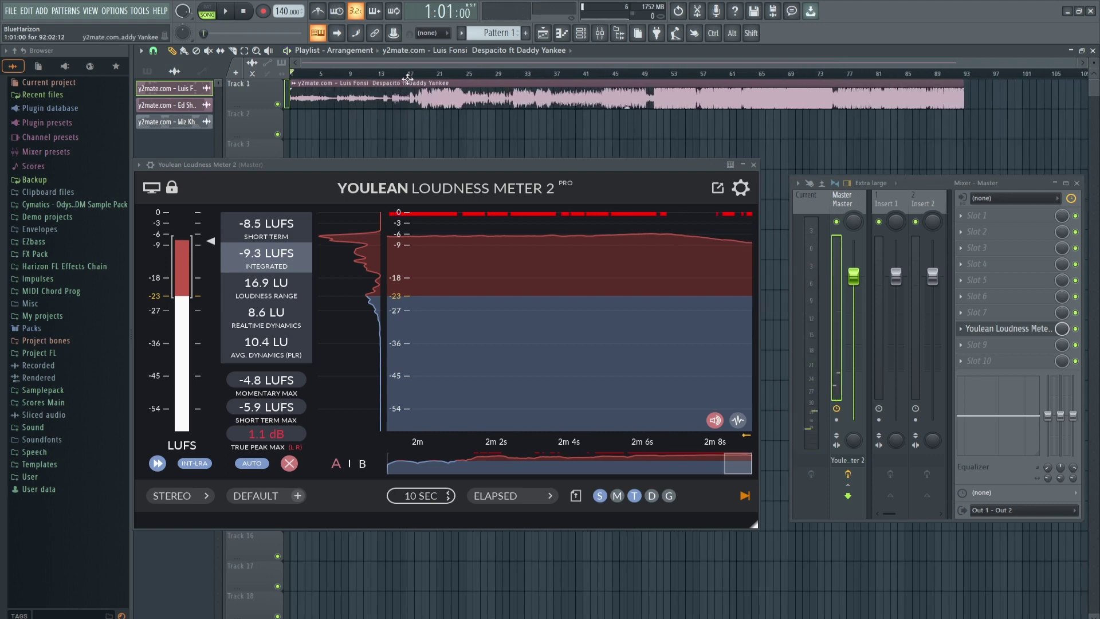
drag(414, 75, 321, 75)
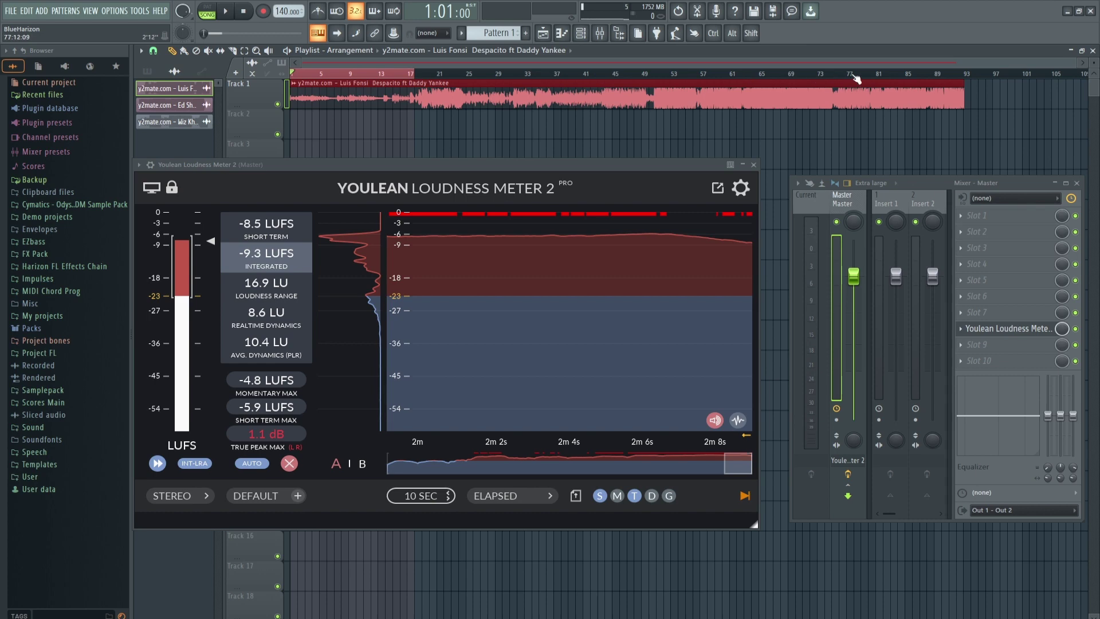
ctrl+click(1009, 126)
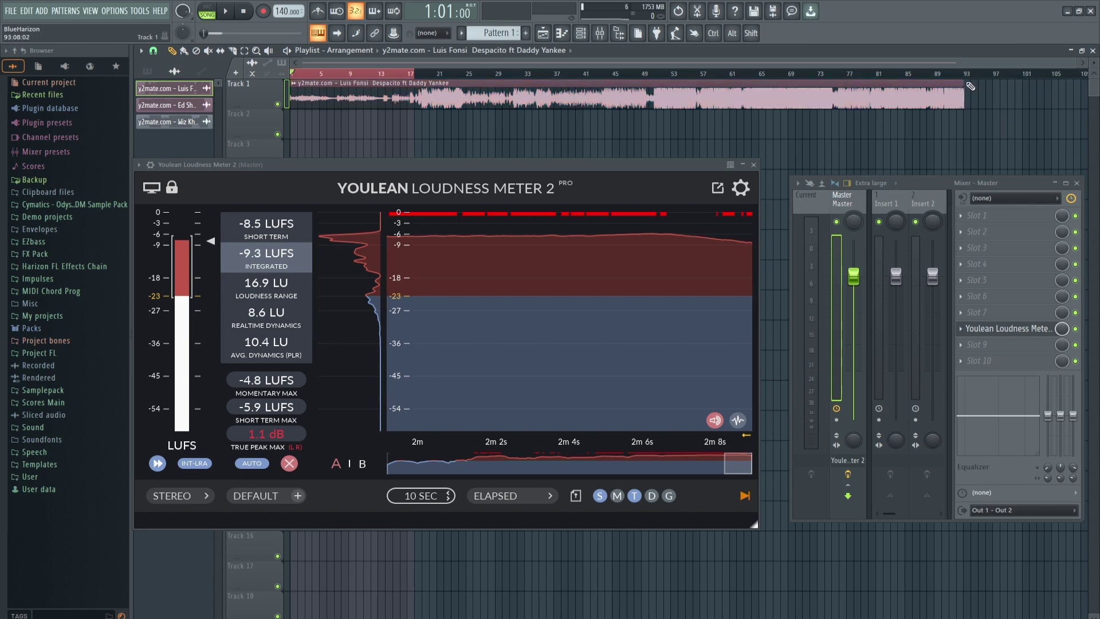
drag(970, 86, 929, 81)
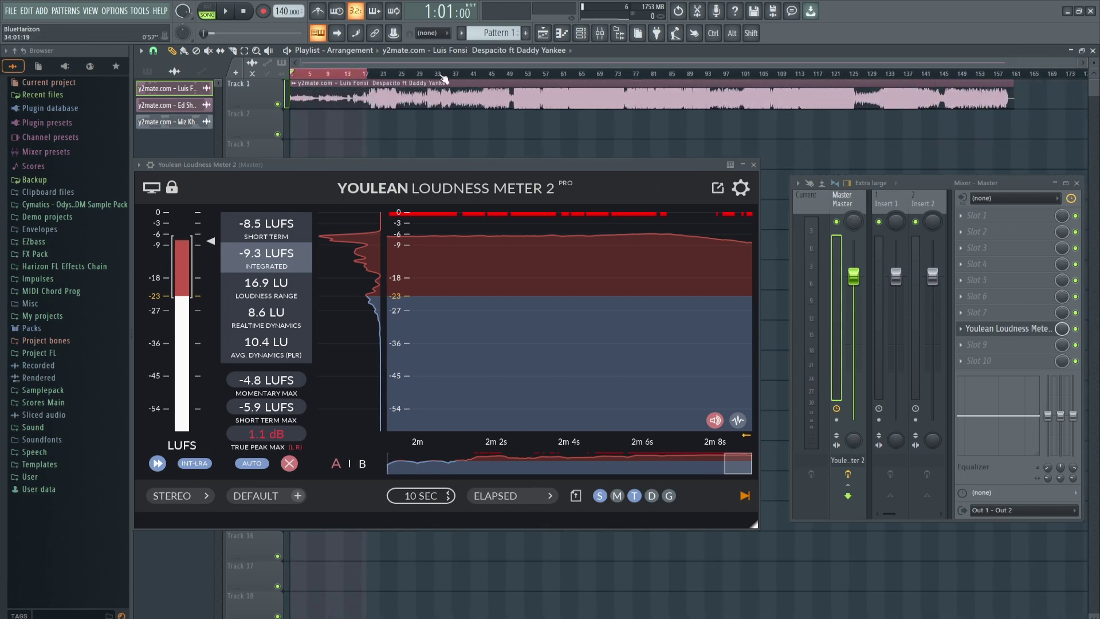
right_click(375, 75)
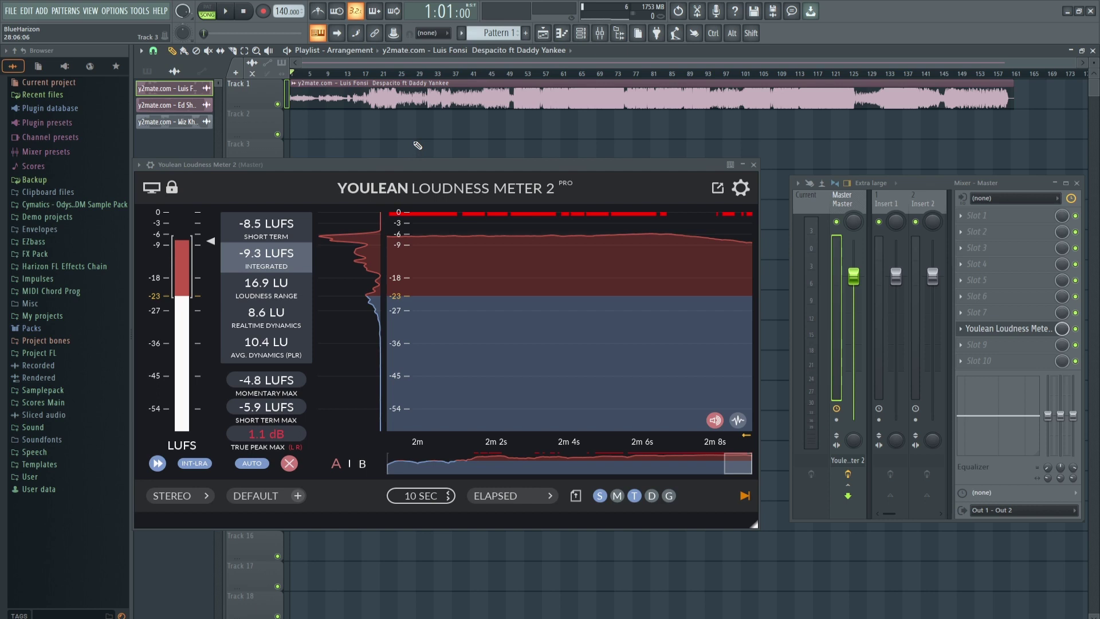
Step: Reposition the loudness meter window and delete the Despacito clip from Track 1
click(414, 165)
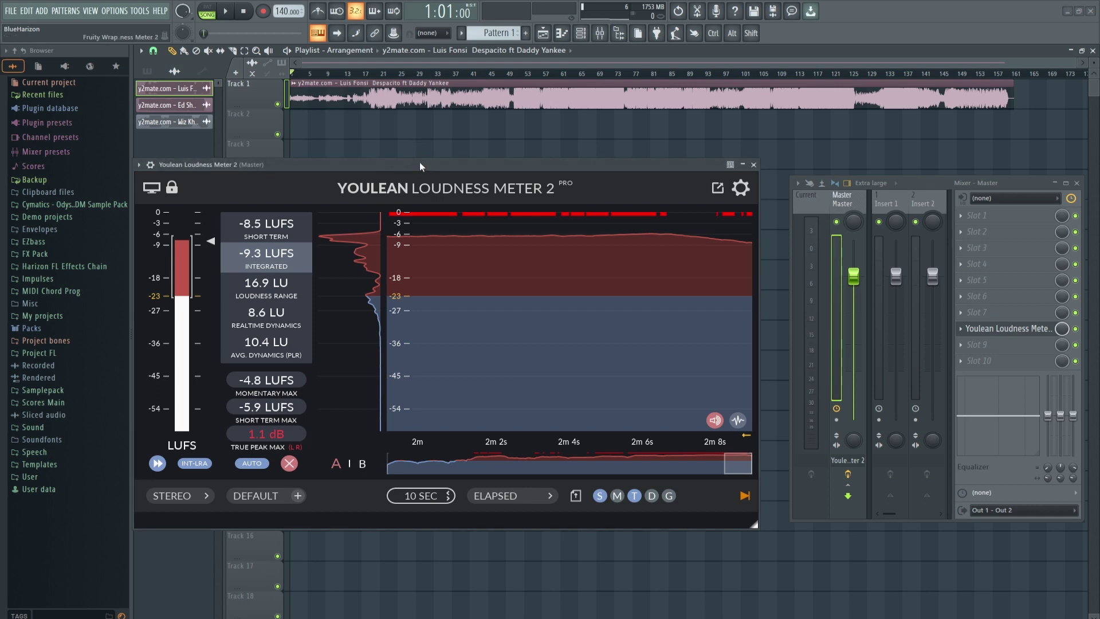
drag(420, 165, 458, 151)
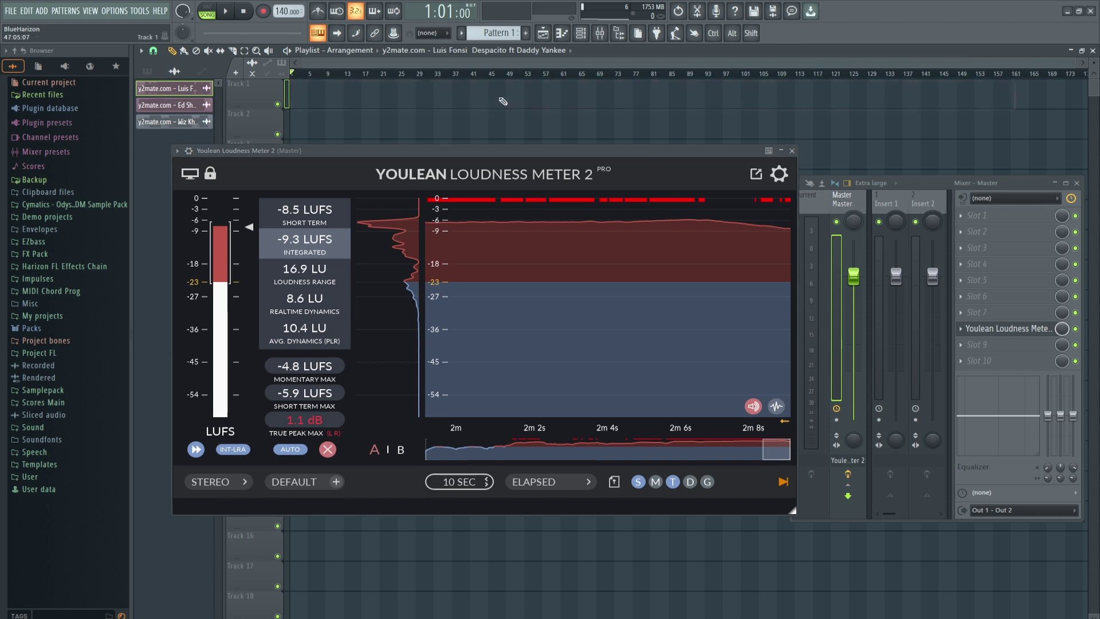
right_click(496, 97)
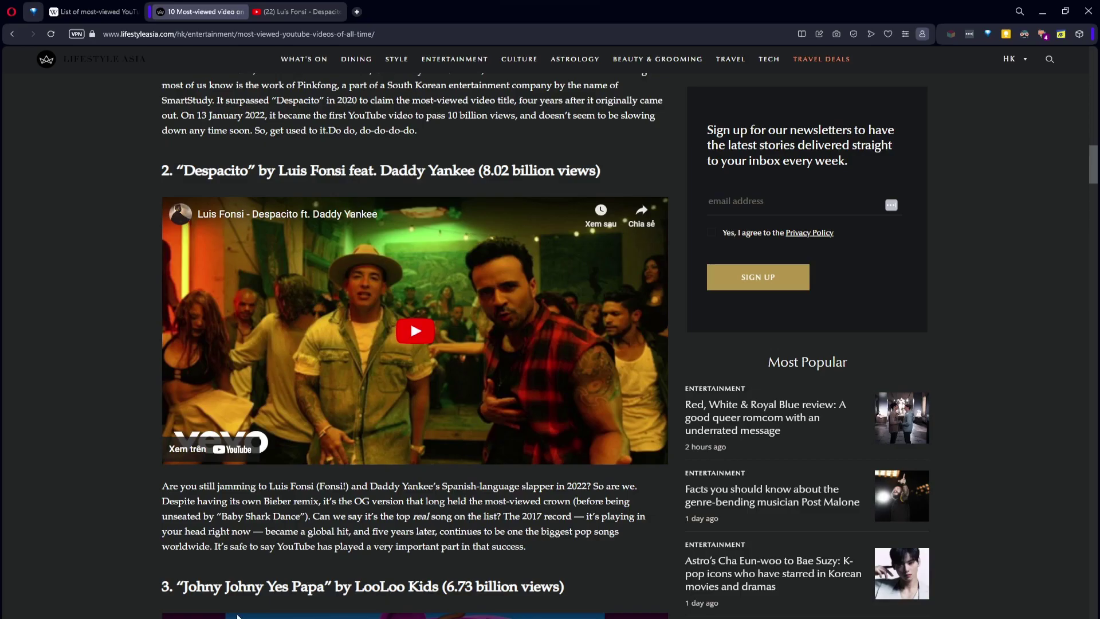
Step: Look through the web article's most-viewed entries from number 3 onward
scroll(410, 321, down, 5)
scroll(410, 321, down, 9)
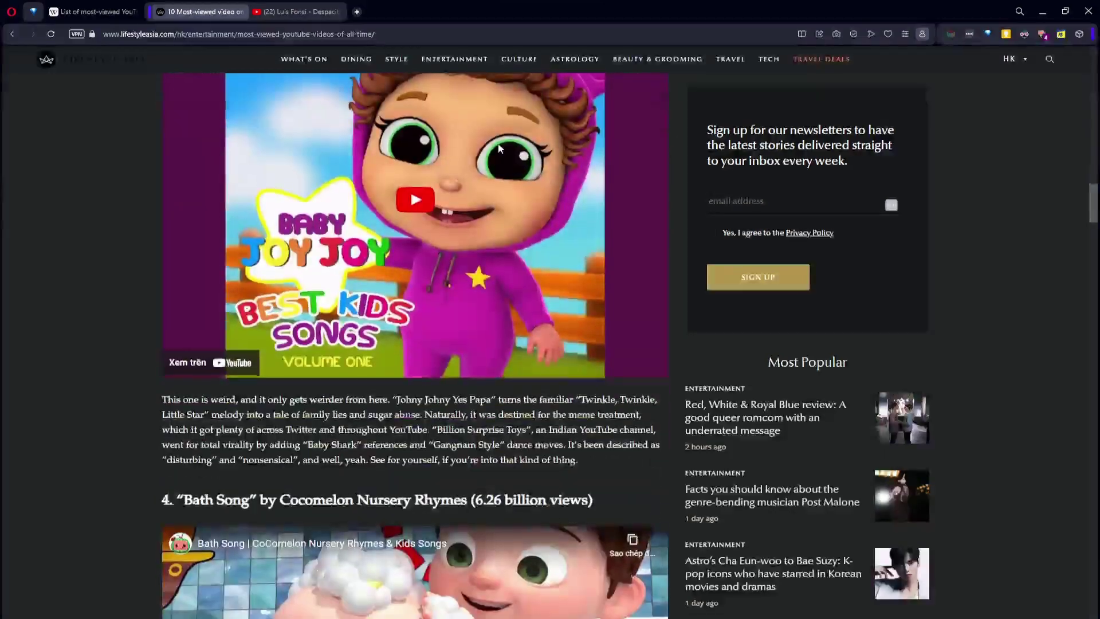
scroll(500, 140, down, 5)
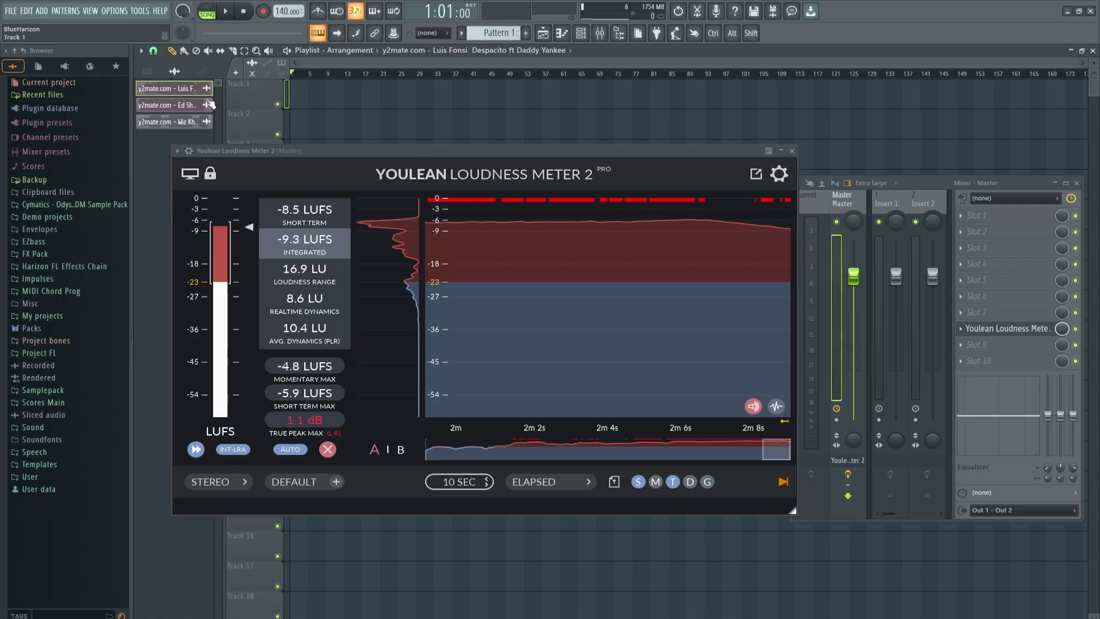
Step: Place the Shape of You audio clip at bar 1 of Track 1 and trim its quiet tail to about bar 141
click(190, 106)
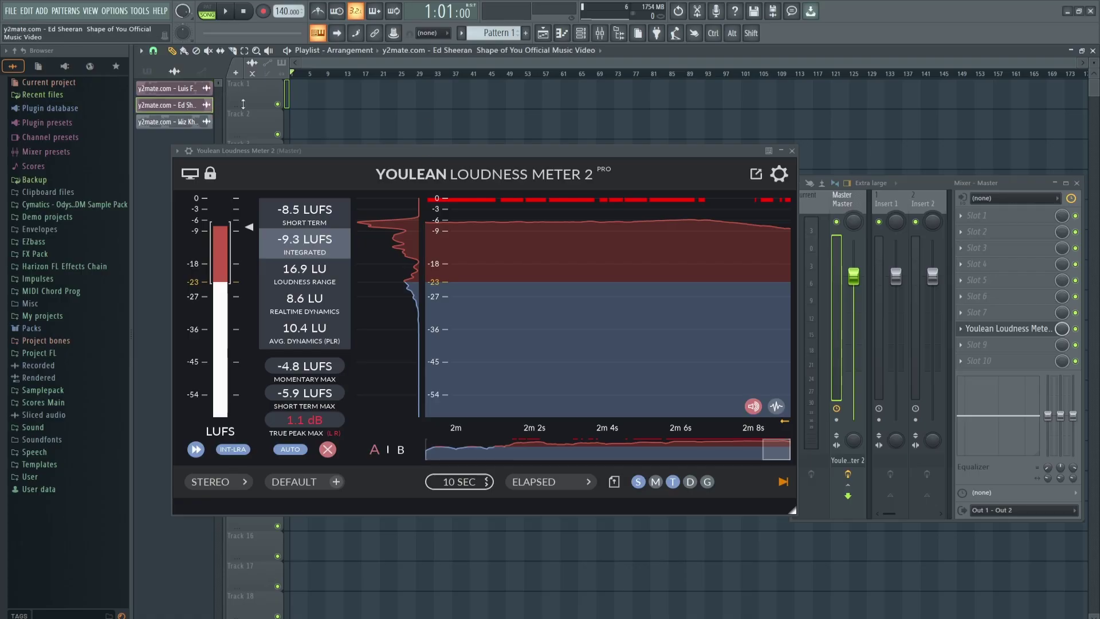
drag(373, 96, 293, 96)
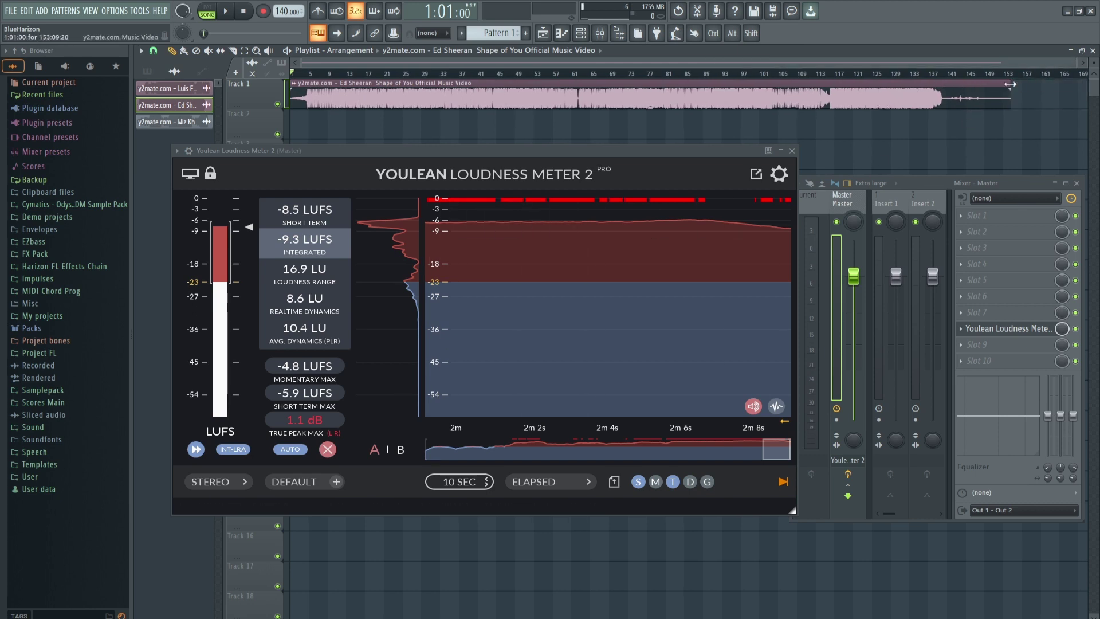
drag(1010, 90, 952, 90)
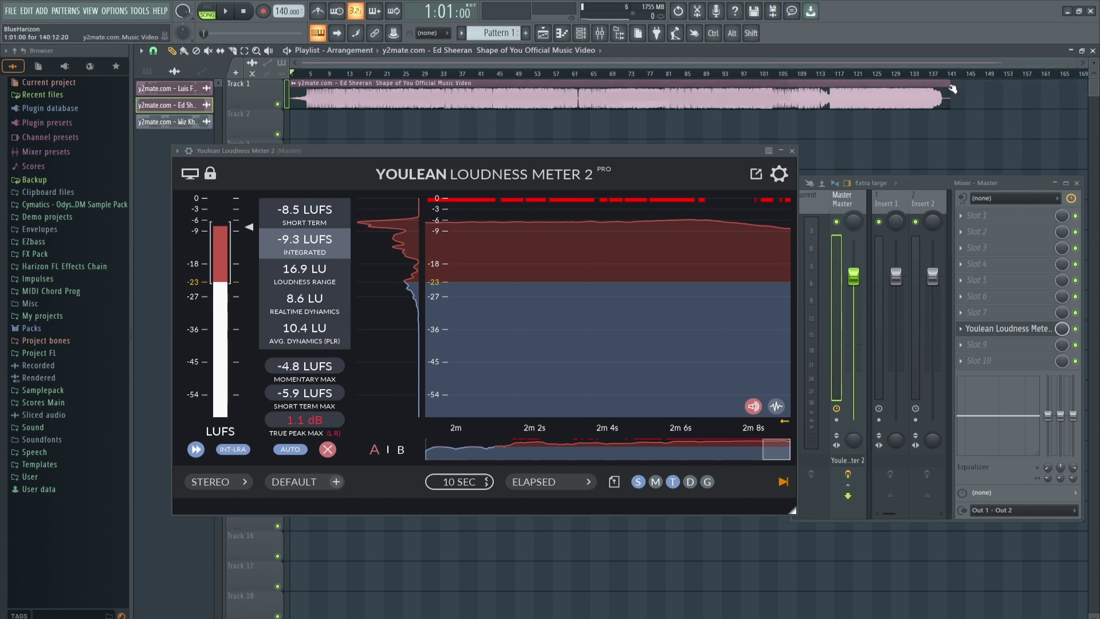
Step: Reset the loudness meter and play the Shape of You clip from the start to measure its loudness
click(330, 450)
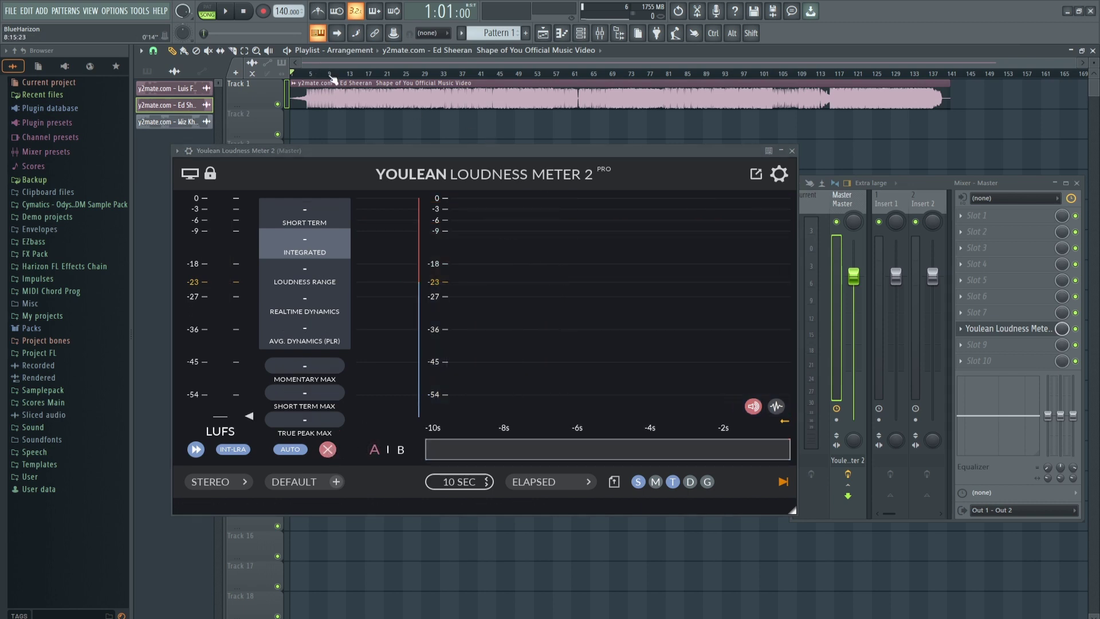
scroll(358, 77, up, 1)
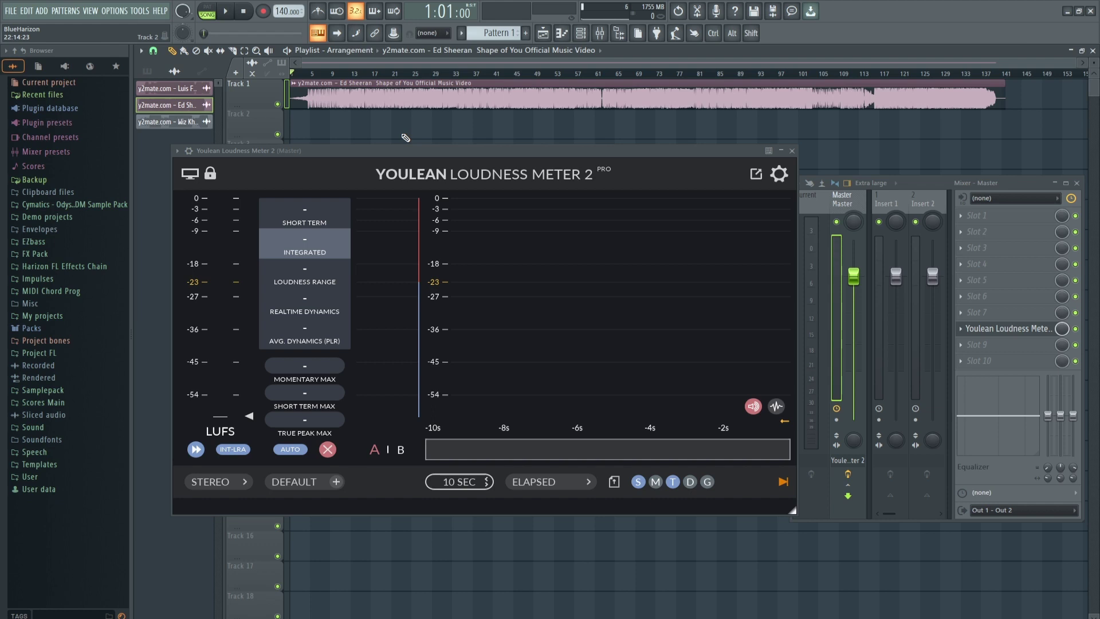
key(space)
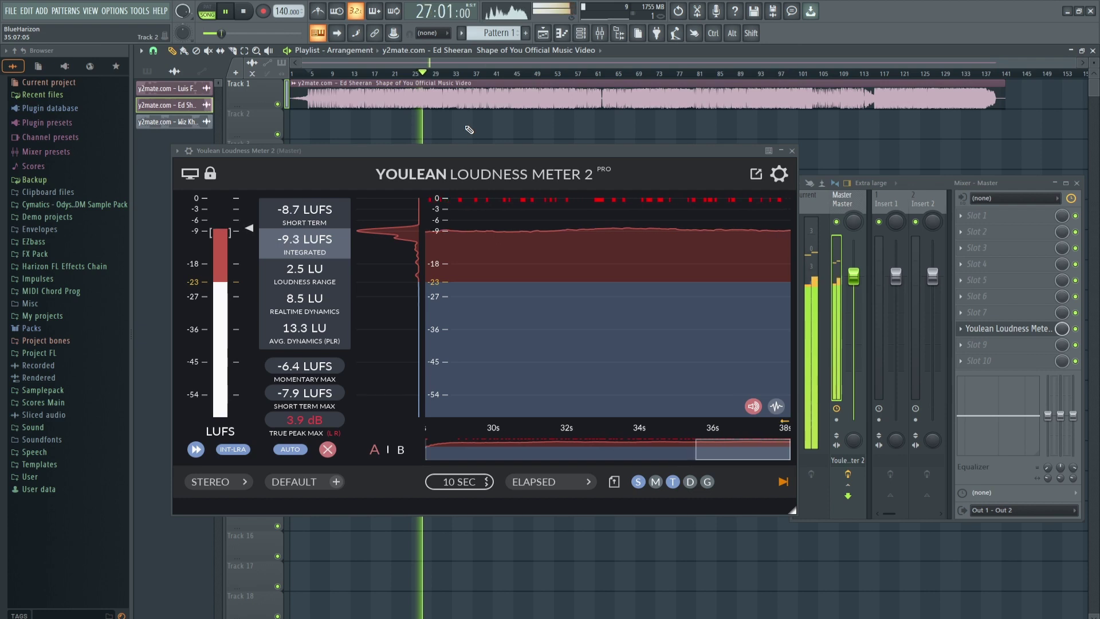
key(space)
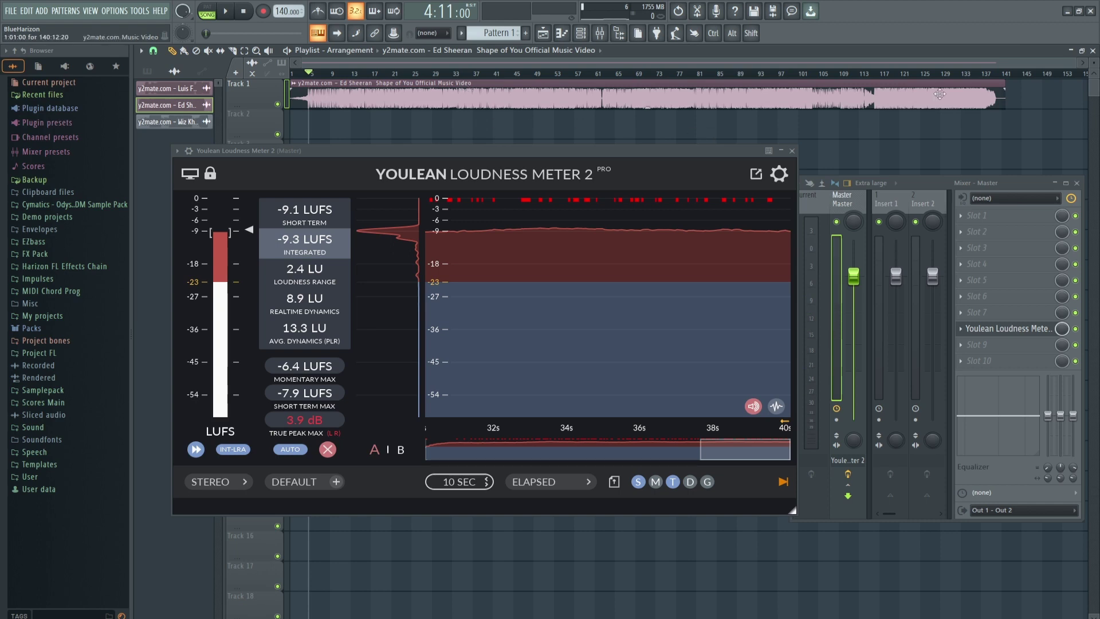
Step: Play the Shape of You clip from bar 44 to measure the loudness of that section
click(516, 76)
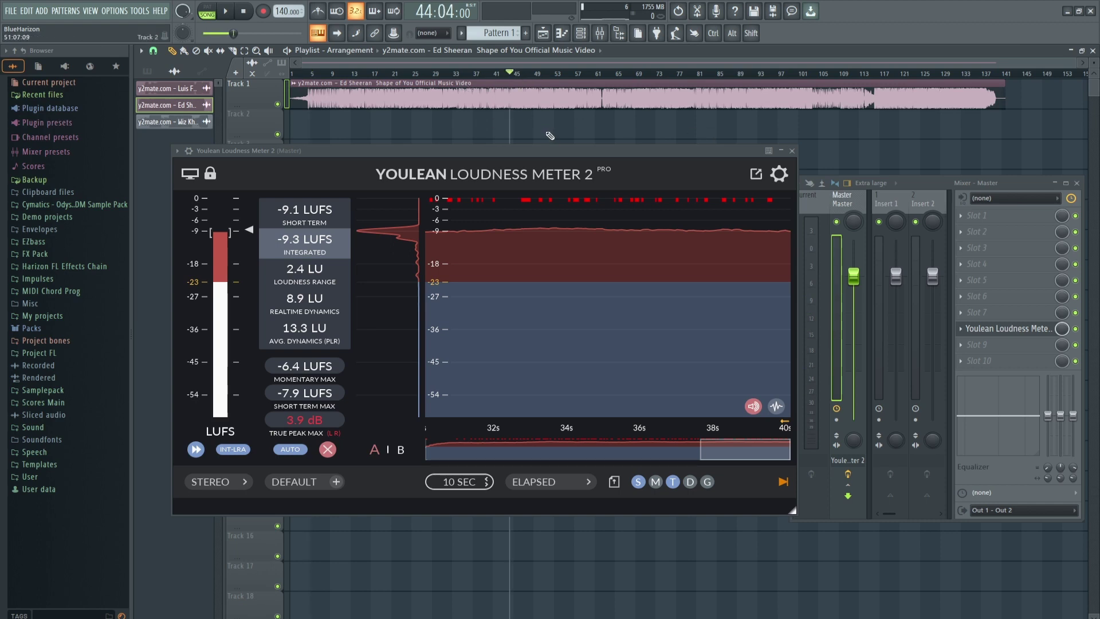
key(space)
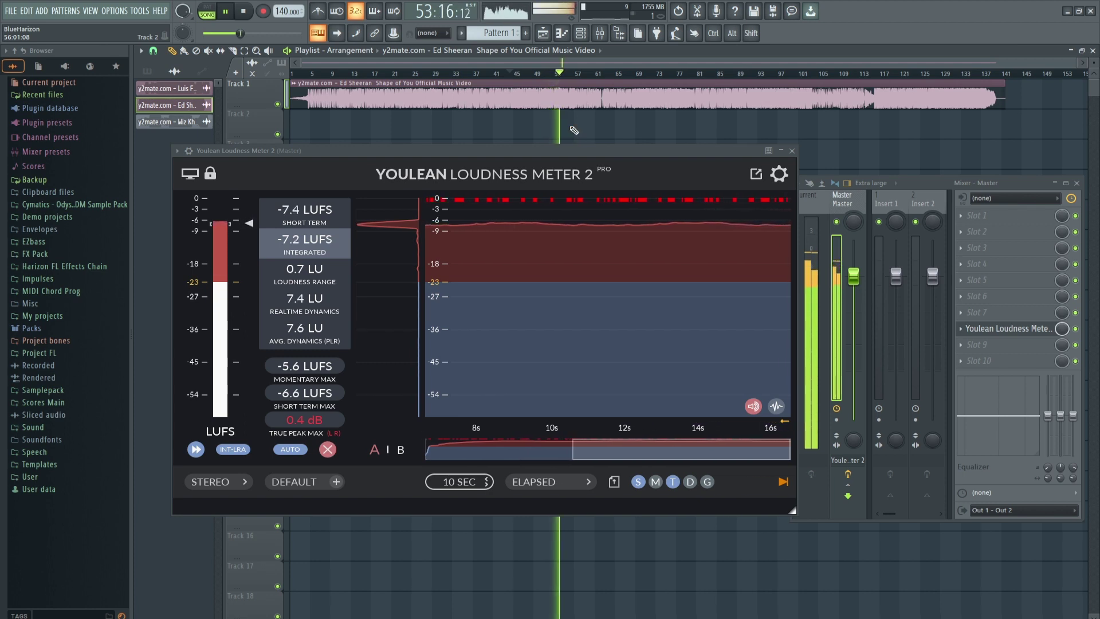
Step: Stop playback and examine the Shape of You waveform on Track 1 in close-up and at full length
key(space)
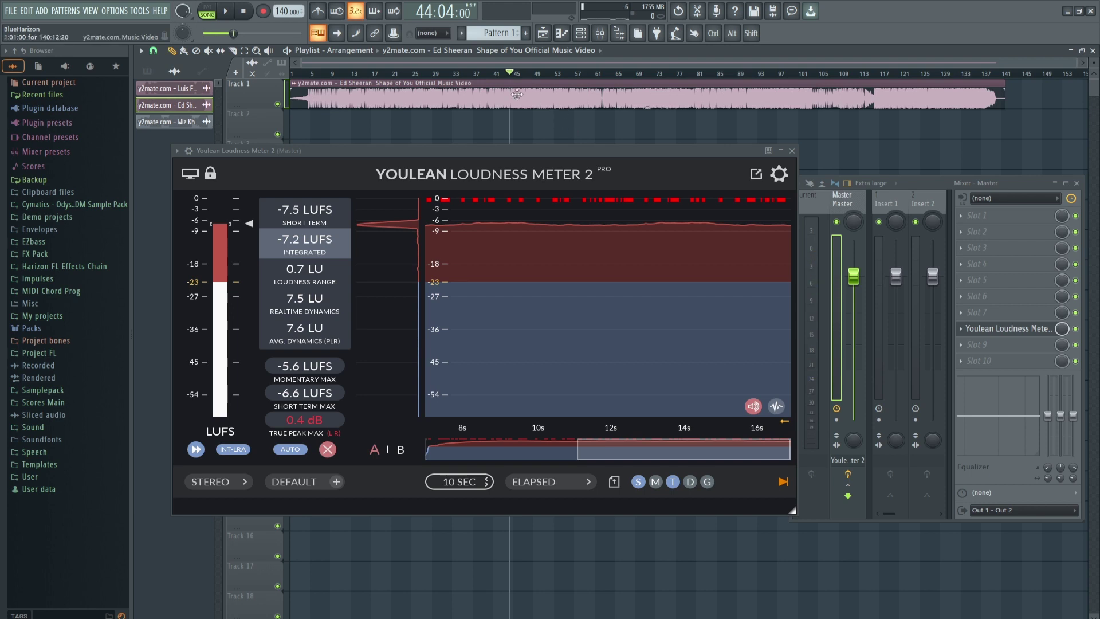
scroll(455, 76, up, 5)
scroll(456, 76, up, 3)
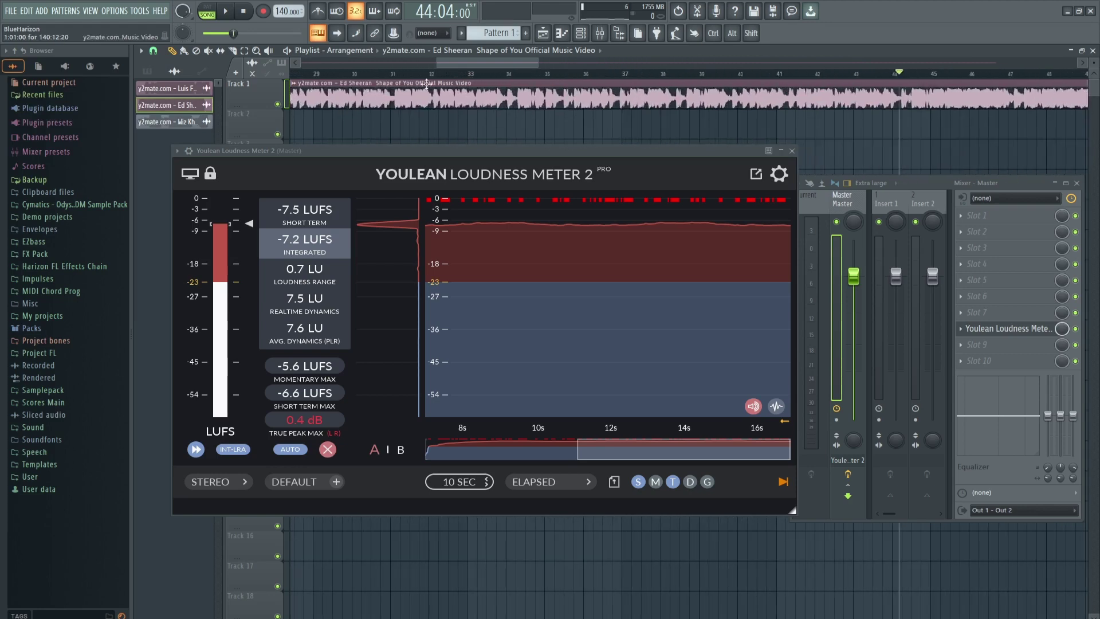
scroll(539, 76, down, 8)
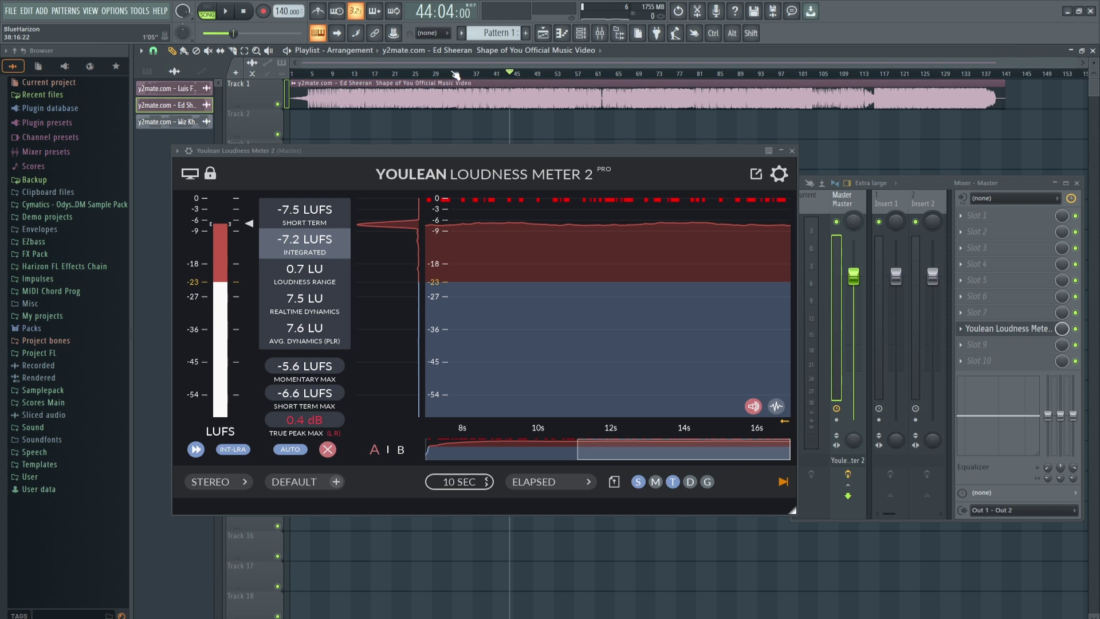
drag(428, 164, 492, 131)
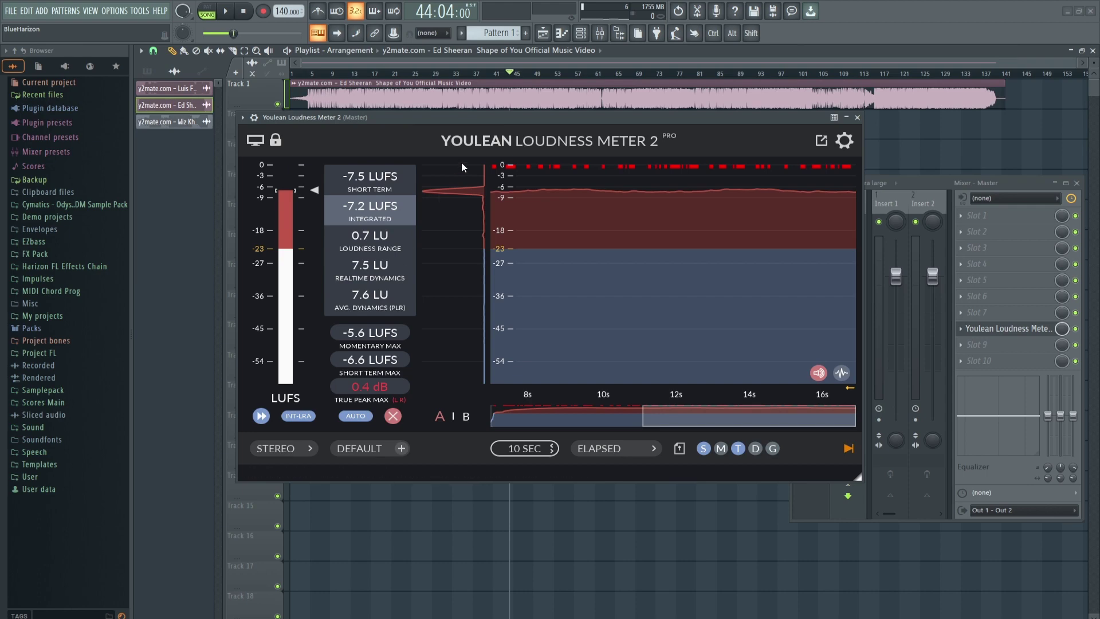
drag(472, 120, 362, 180)
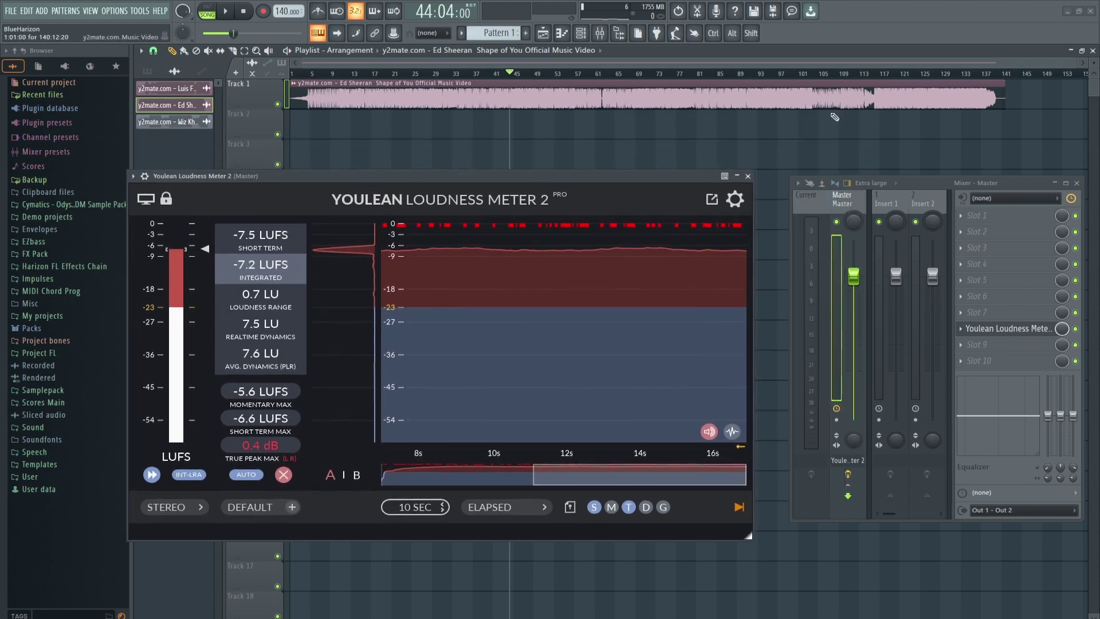
scroll(405, 78, up, 10)
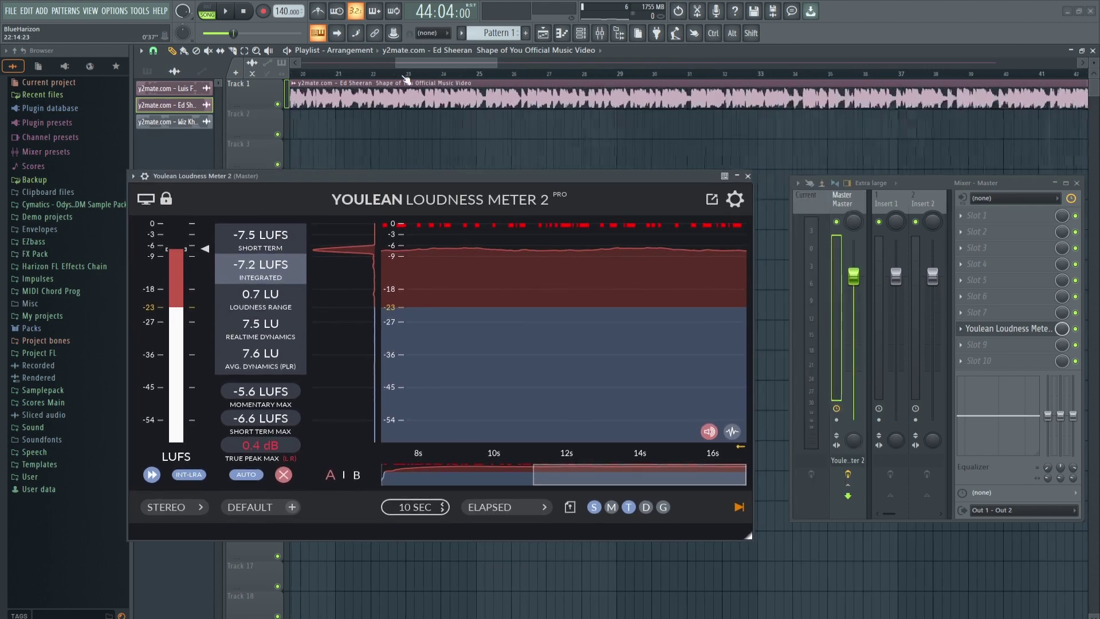
scroll(405, 78, up, 3)
scroll(512, 77, up, 2)
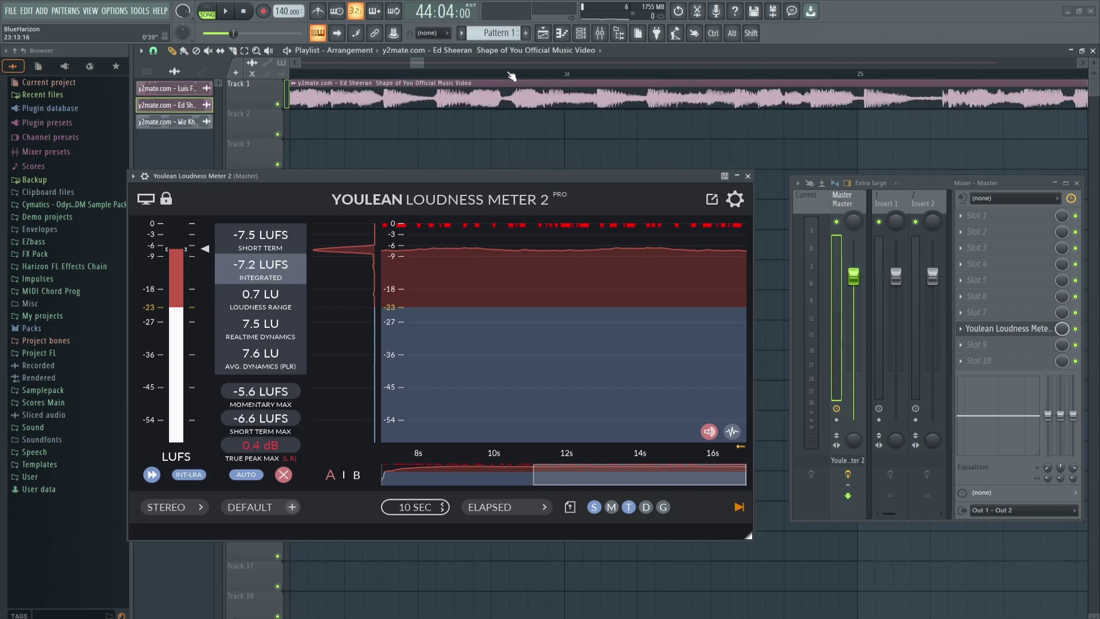
scroll(470, 80, up, 2)
scroll(479, 74, down, 15)
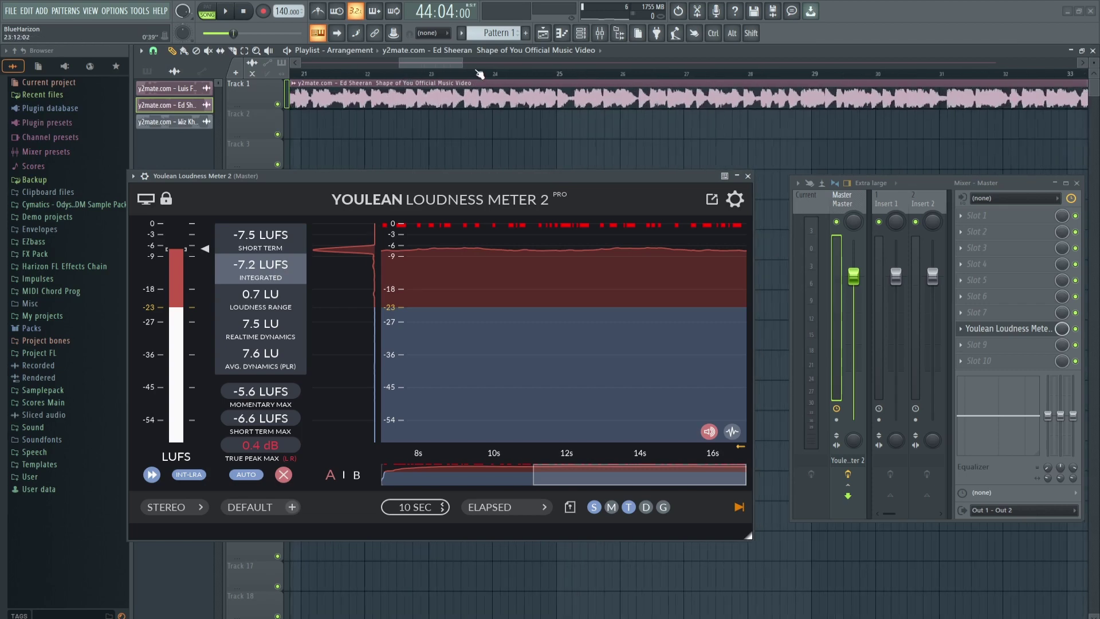
Step: Replace the Shape of You clip on Track 1 with See You Again at bar 1 and trim its end to about bar 46
right_click(505, 100)
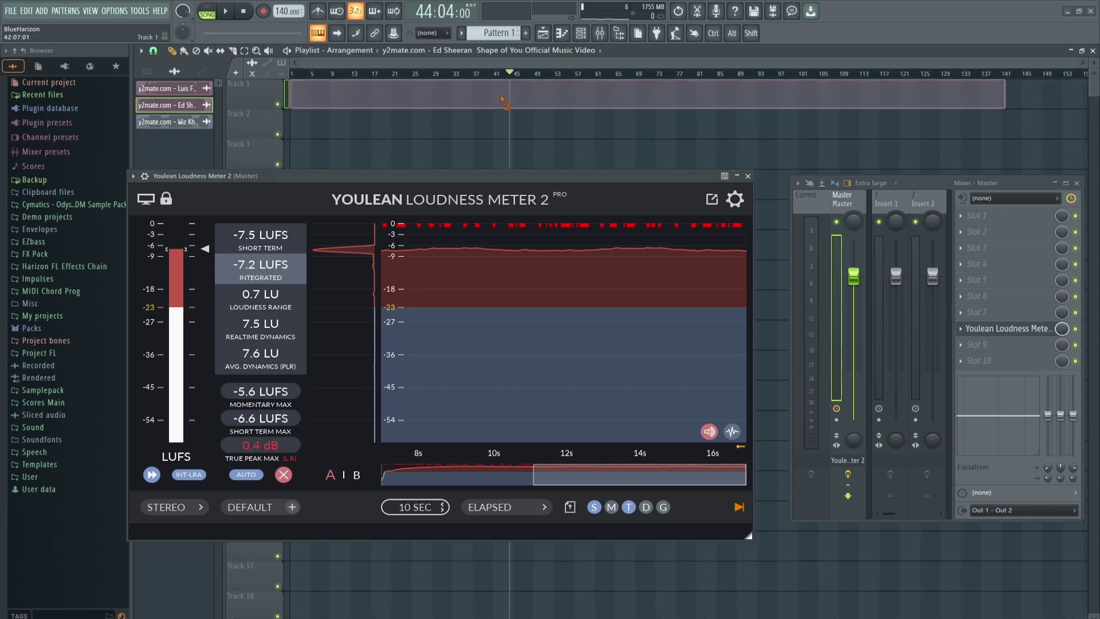
click(170, 122)
click(469, 118)
drag(563, 116, 350, 91)
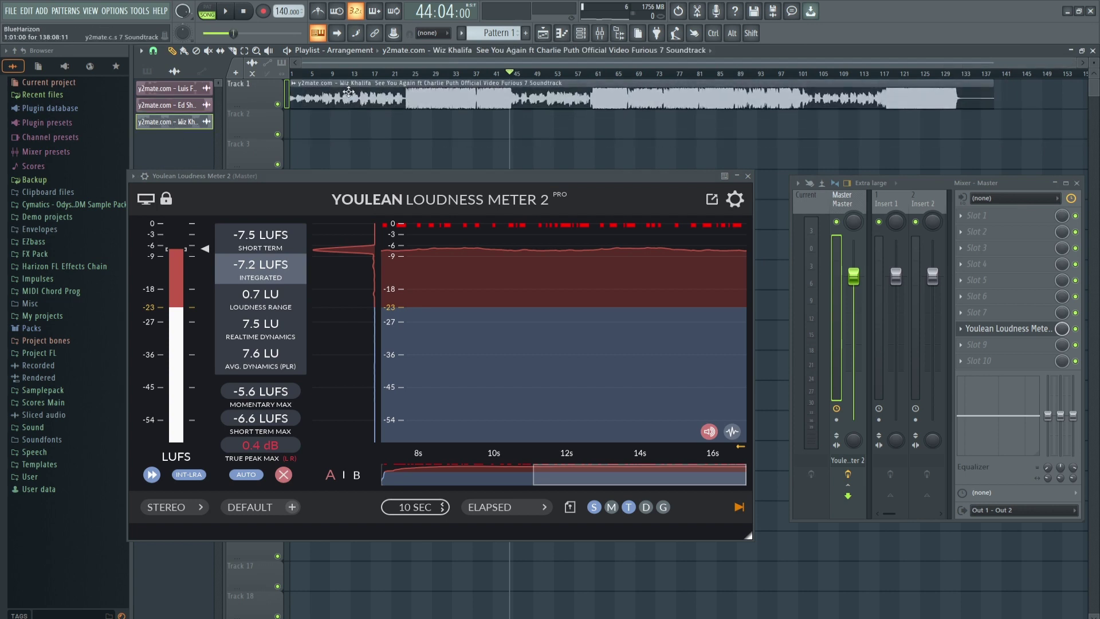
drag(434, 75, 273, 80)
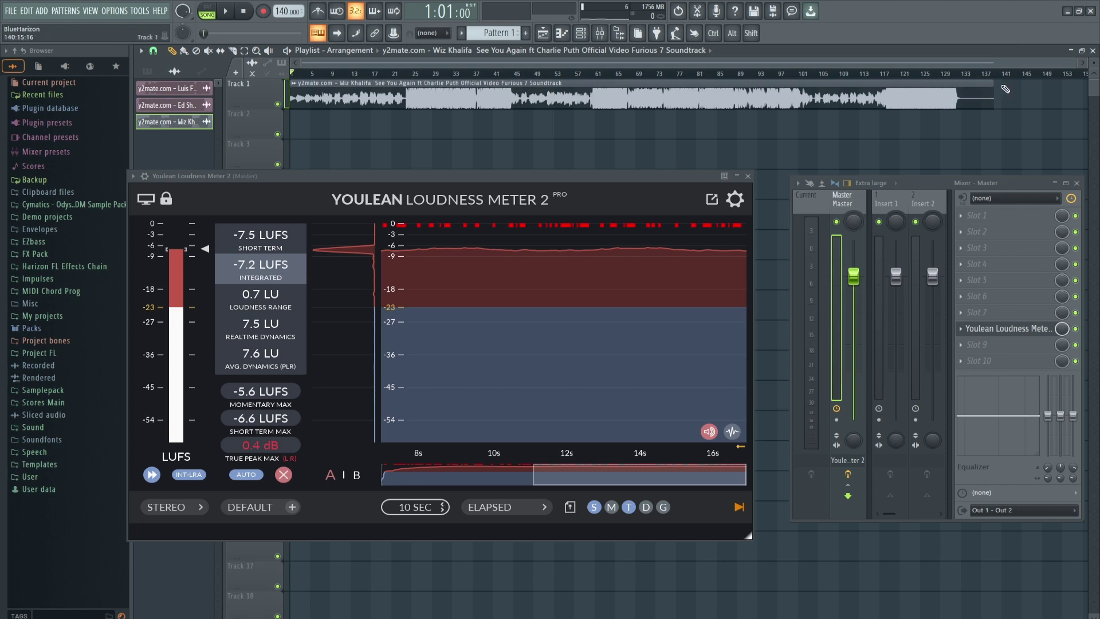
drag(992, 81, 523, 81)
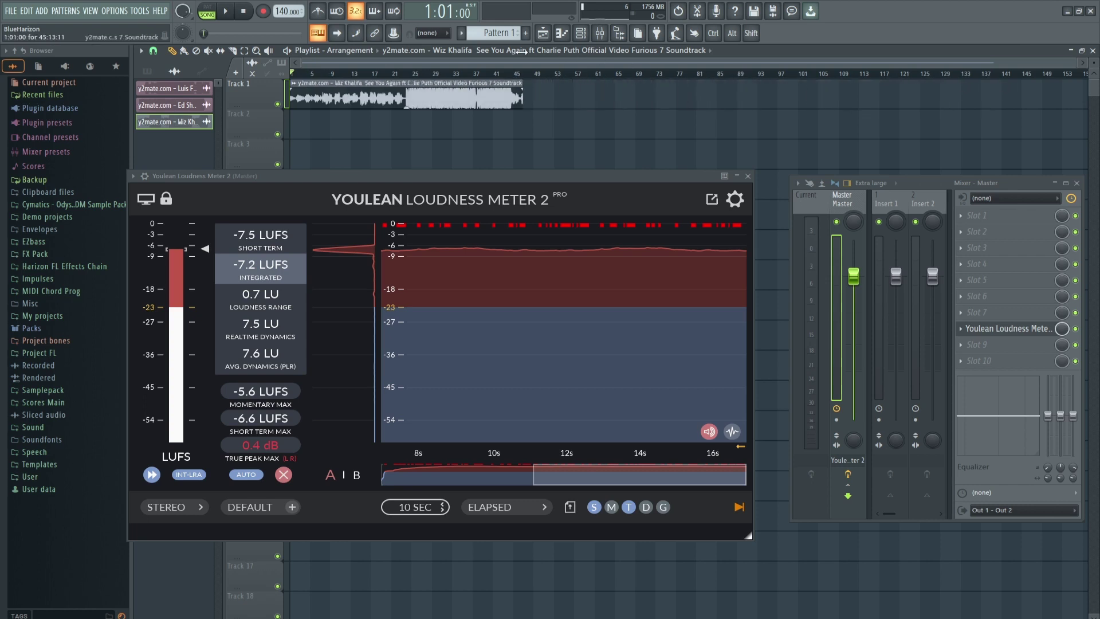
Step: Play the See You Again clip from the start to about bar 45 to measure its loudness, and reset the meter
key(space)
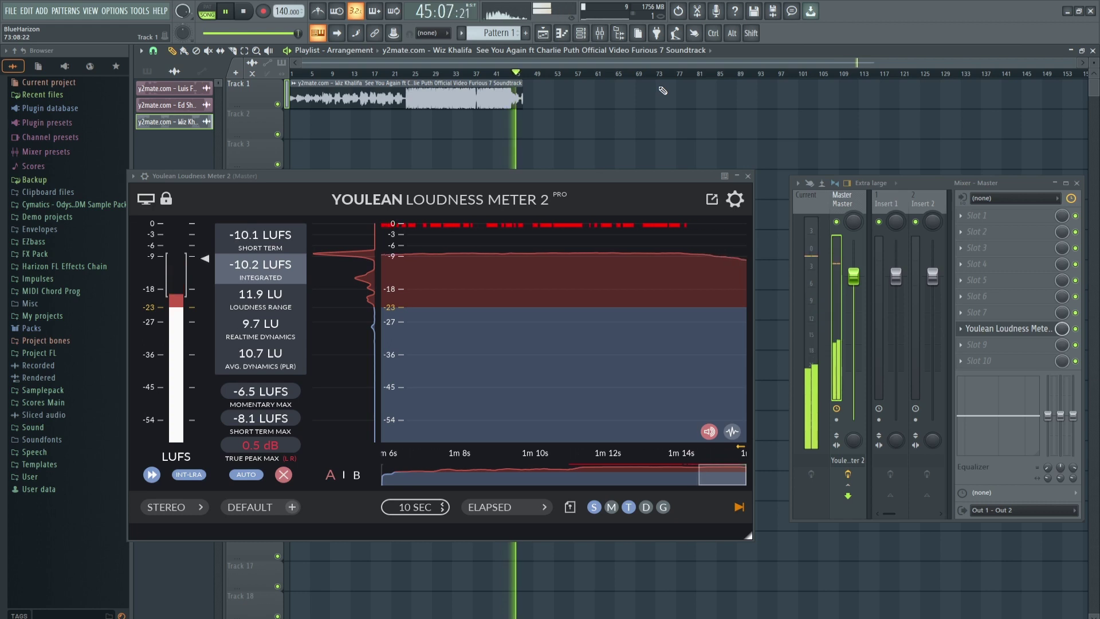
key(space)
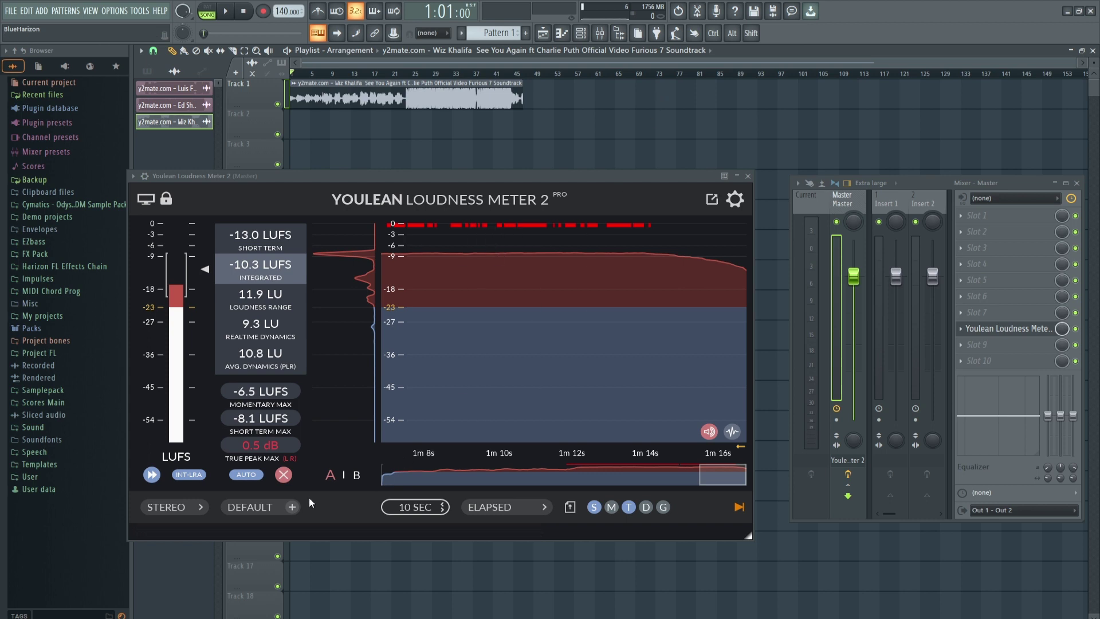
click(283, 474)
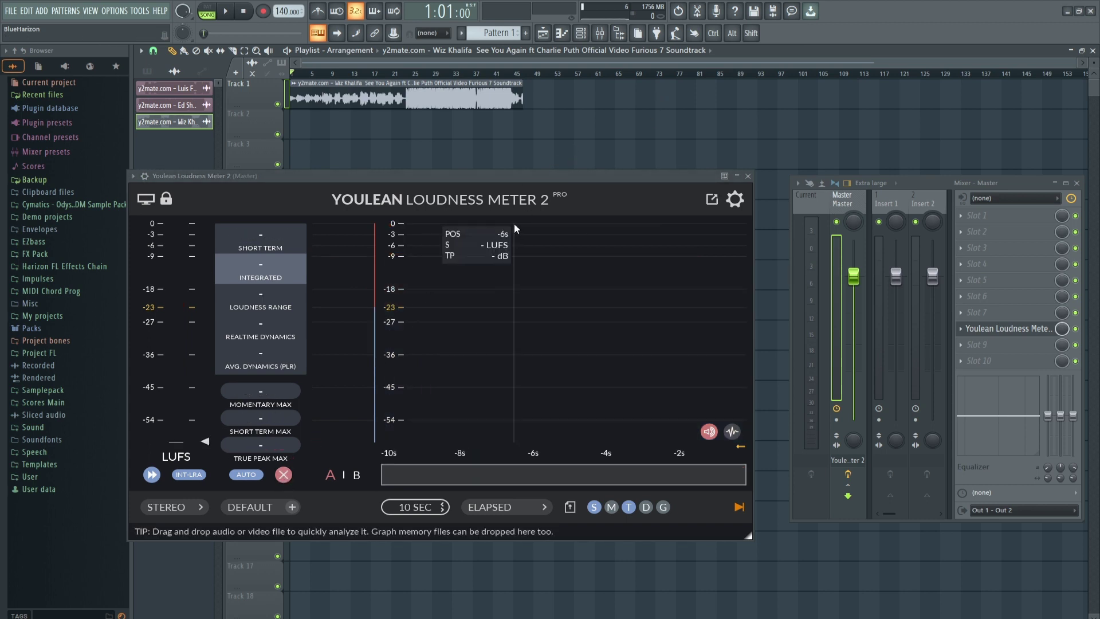
Step: Switch the loudness meter's preset to YouTube
drag(483, 176, 496, 174)
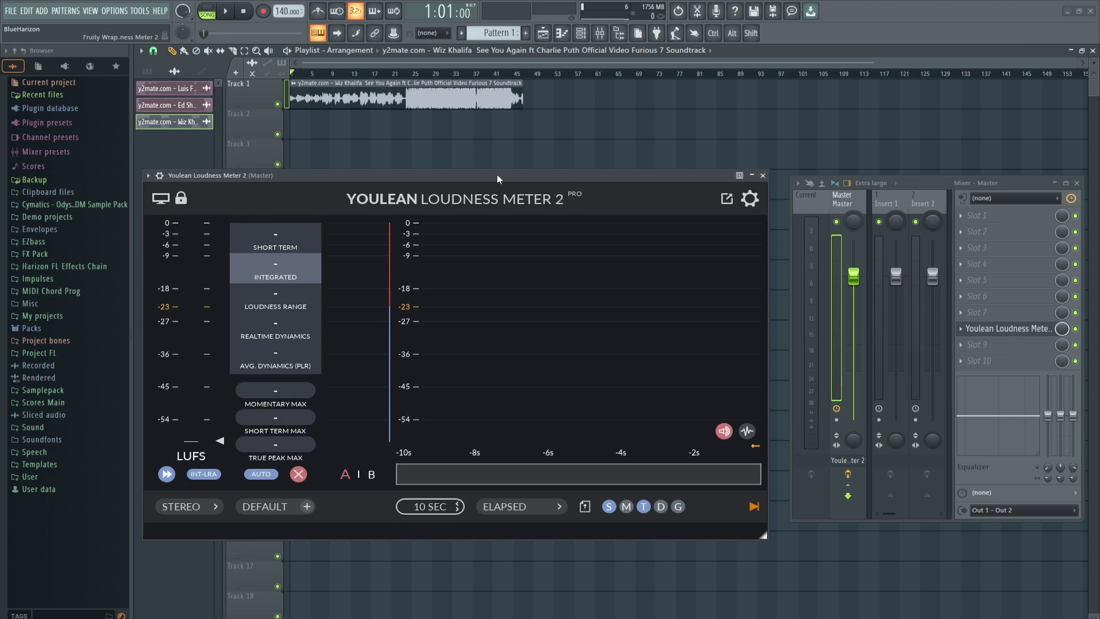
click(265, 506)
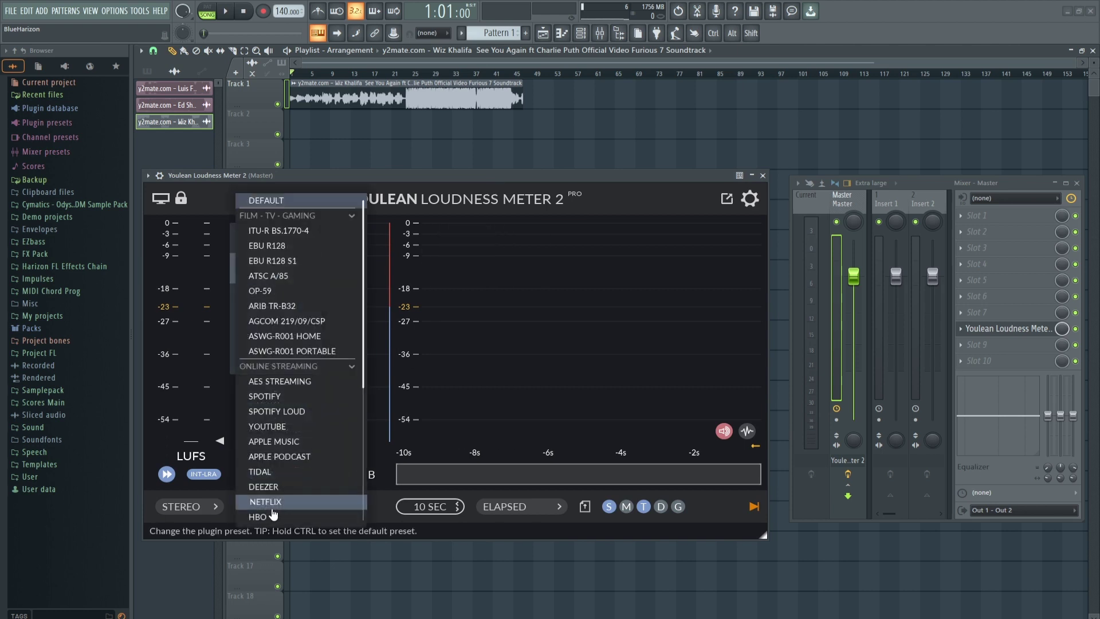
scroll(310, 292, down, 1)
click(309, 397)
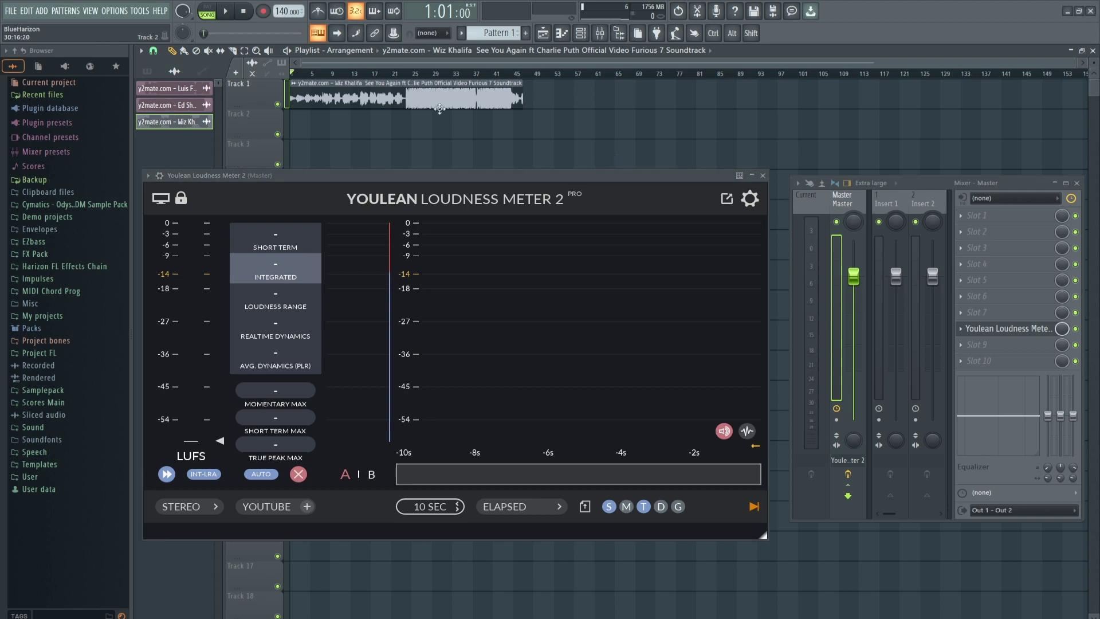
Step: Play the See You Again clip from bar 1 and from about bar 22 to measure its louder section against the YouTube target
mouse_move(375, 74)
mouse_down()
mouse_move(346, 79)
mouse_move(394, 87)
mouse_move(280, 88)
mouse_up()
key(space)
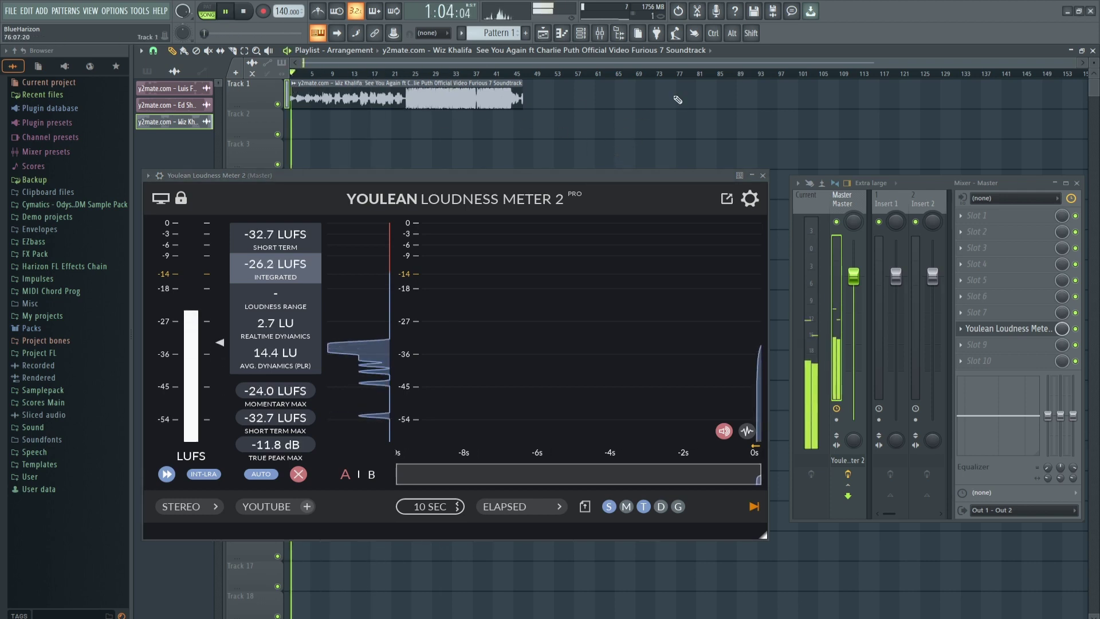
click(390, 74)
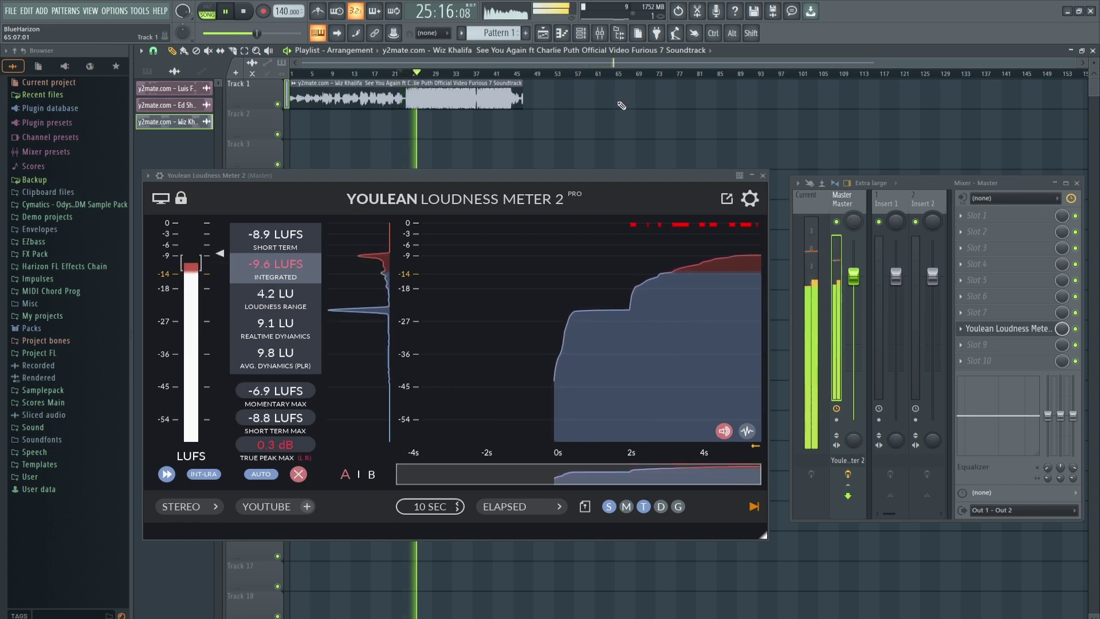
key(space)
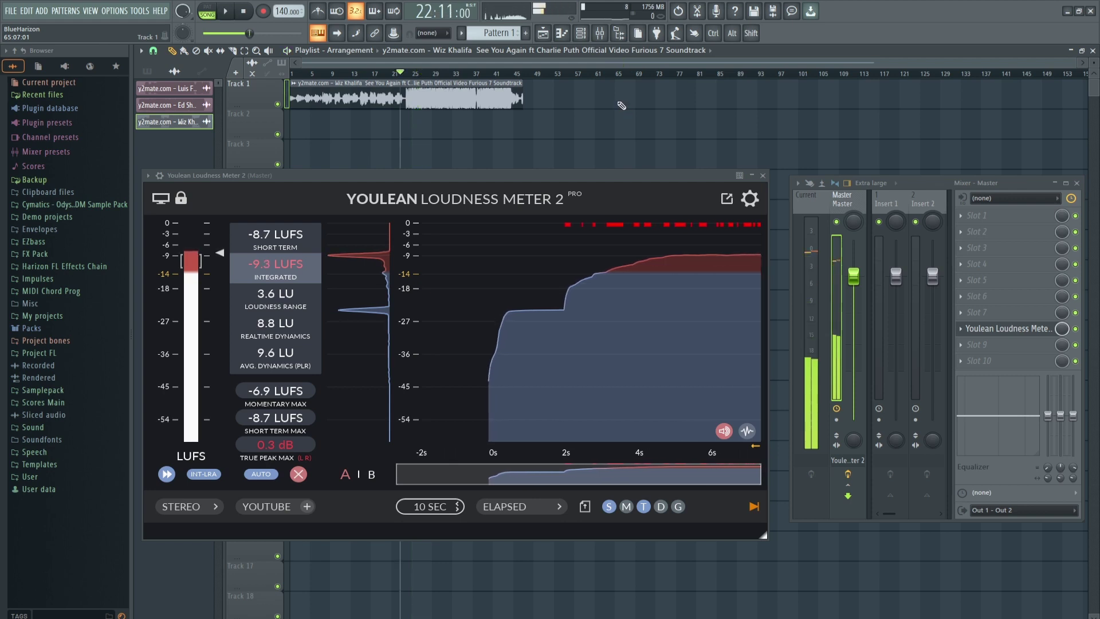
Step: Examine the See You Again waveform around the quiet-to-loud transition near bar 23, with the playback position returned to bar 1
drag(391, 74, 175, 73)
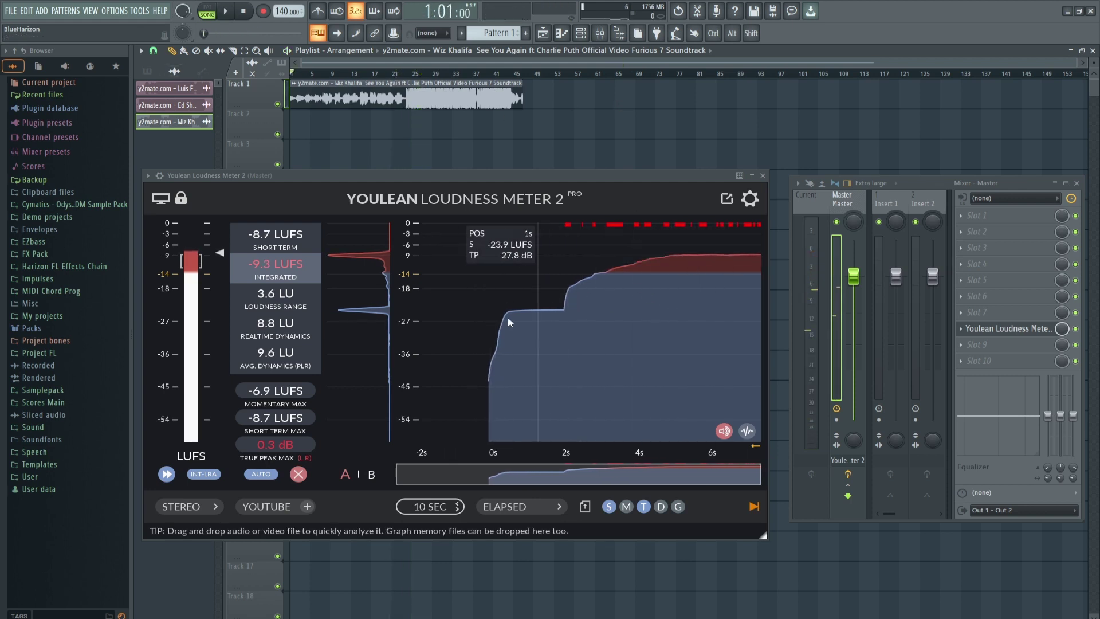
click(409, 77)
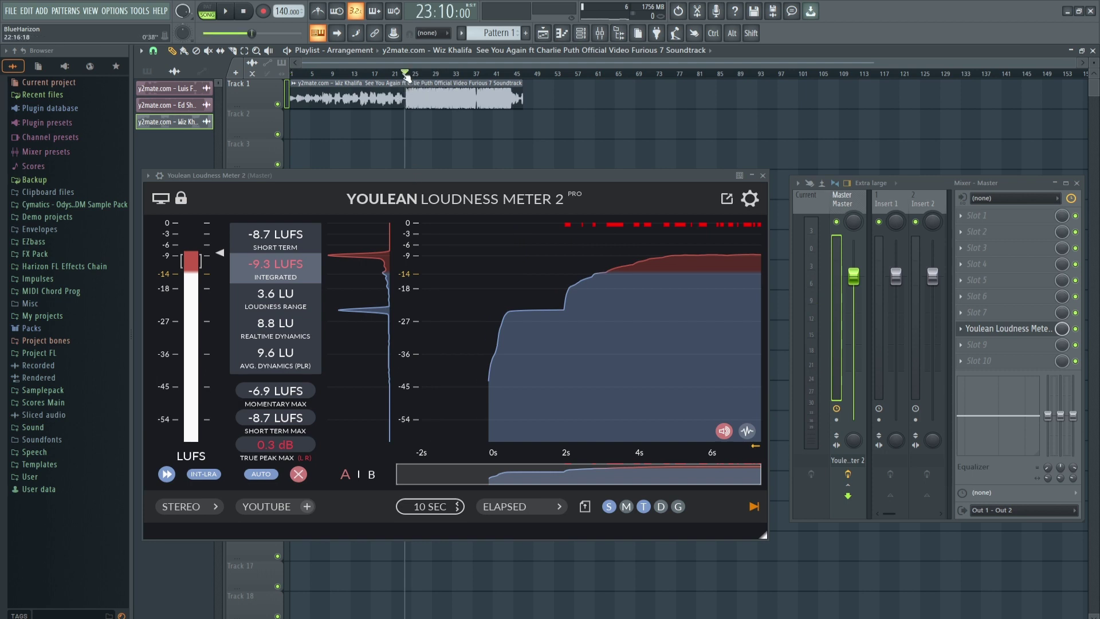
drag(405, 76, 225, 77)
scroll(581, 82, up, 3)
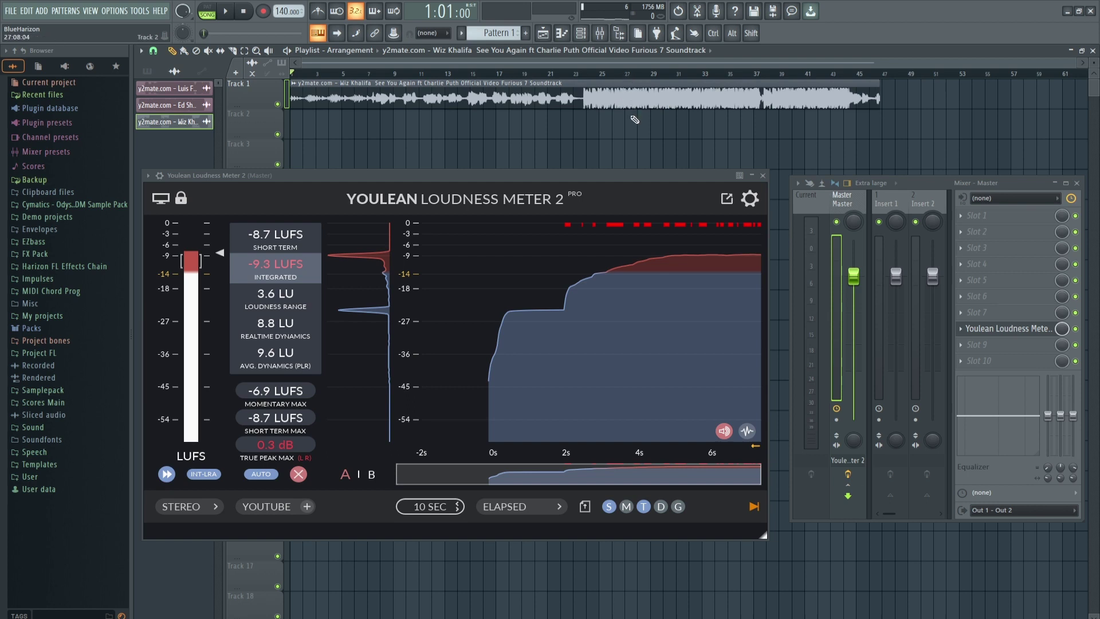
drag(602, 177, 609, 161)
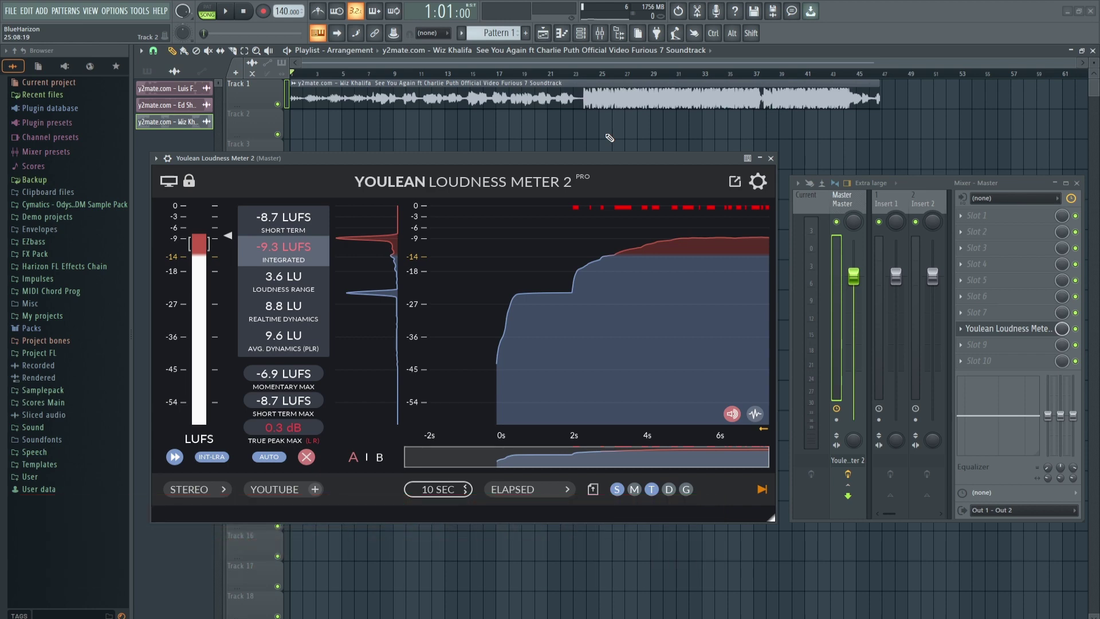
Step: Replace the See You Again clip on Track 1 with the Despacito clip at bar 1 and examine its waveform
right_click(544, 100)
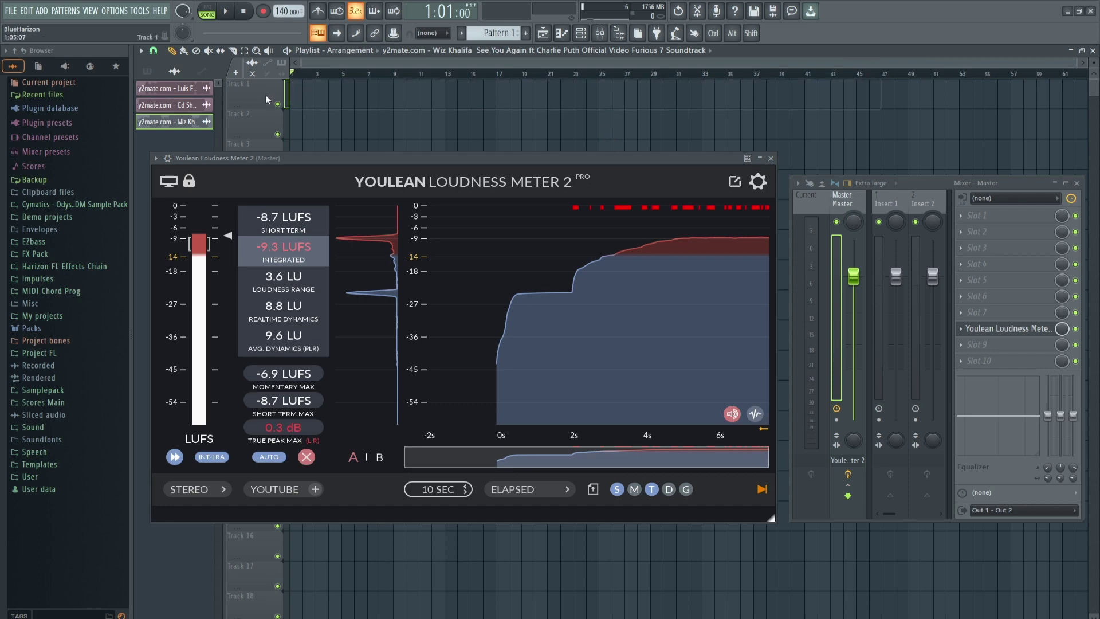
click(200, 90)
drag(392, 95, 260, 87)
scroll(362, 74, down, 5)
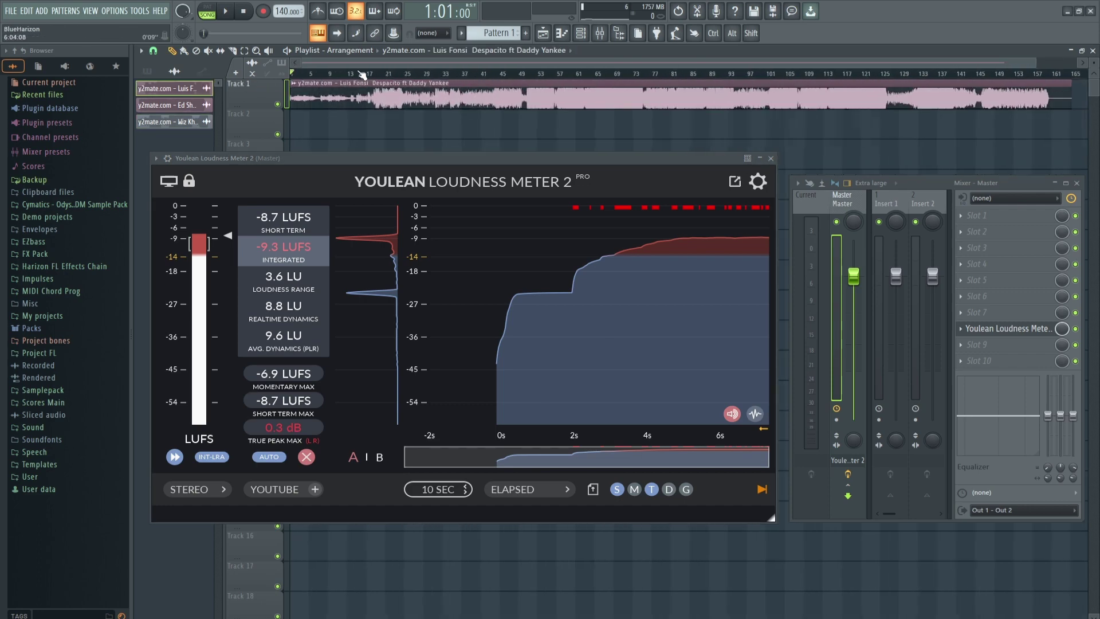
scroll(569, 79, up, 2)
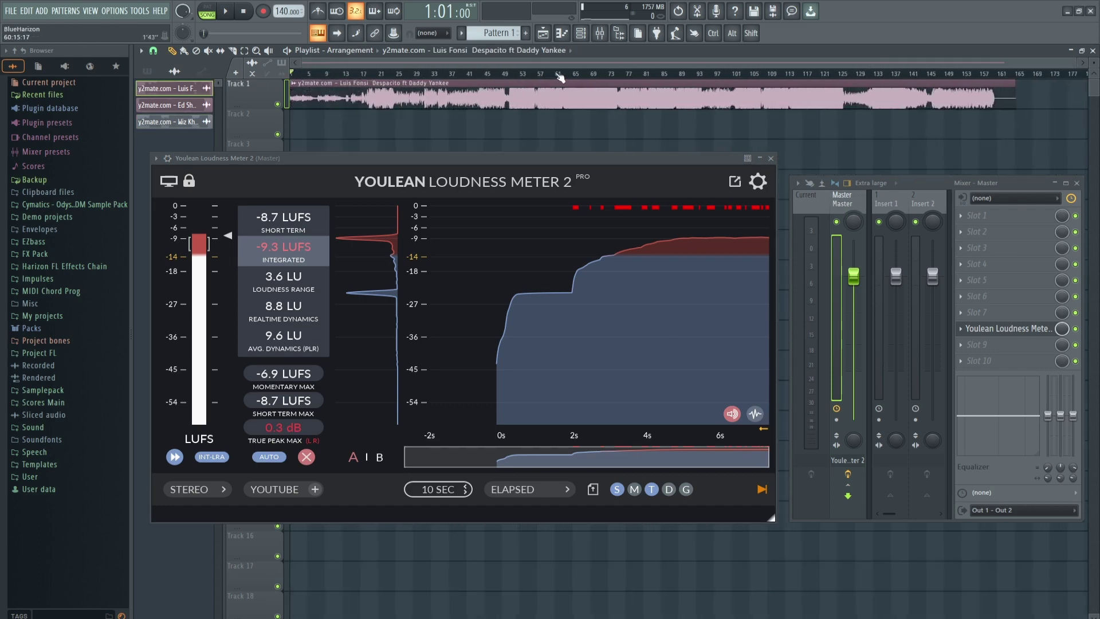
scroll(570, 83, up, 6)
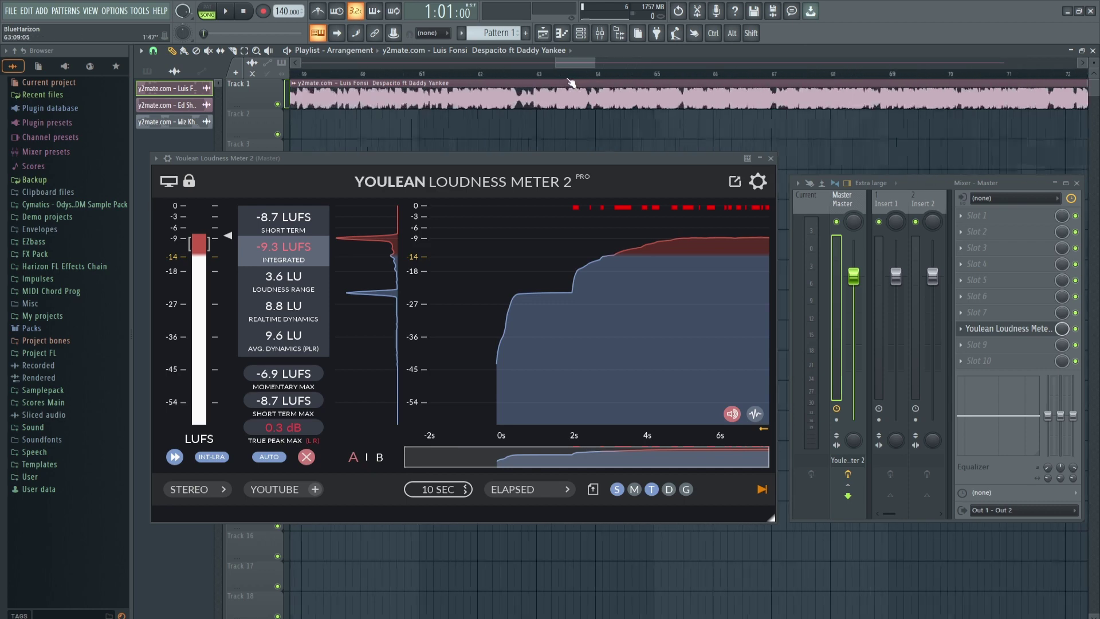
scroll(570, 83, down, 8)
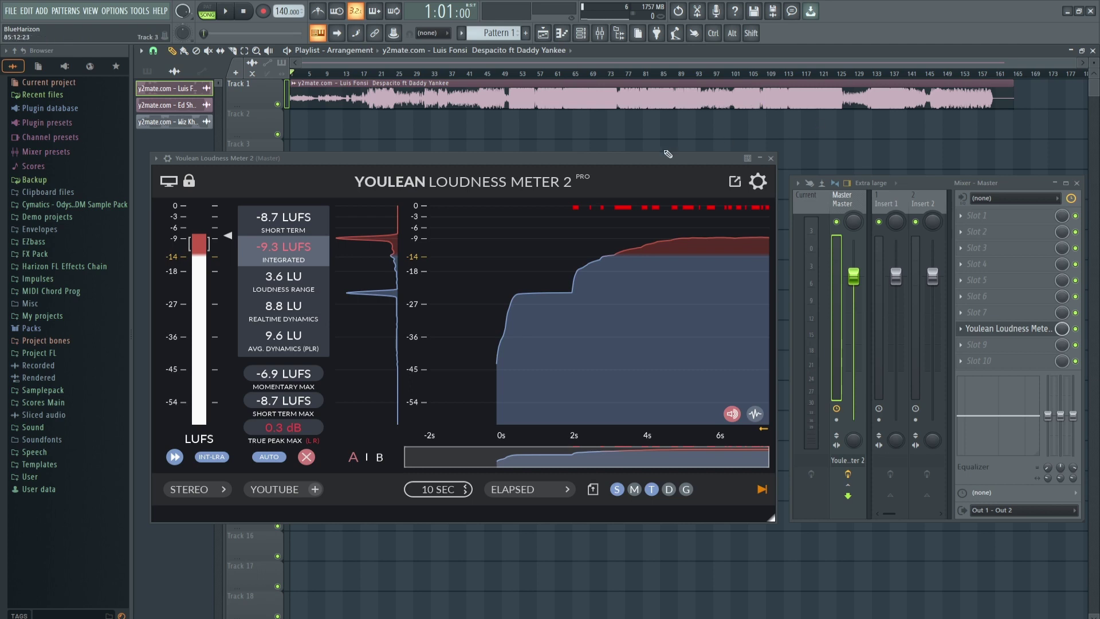
drag(552, 161, 560, 164)
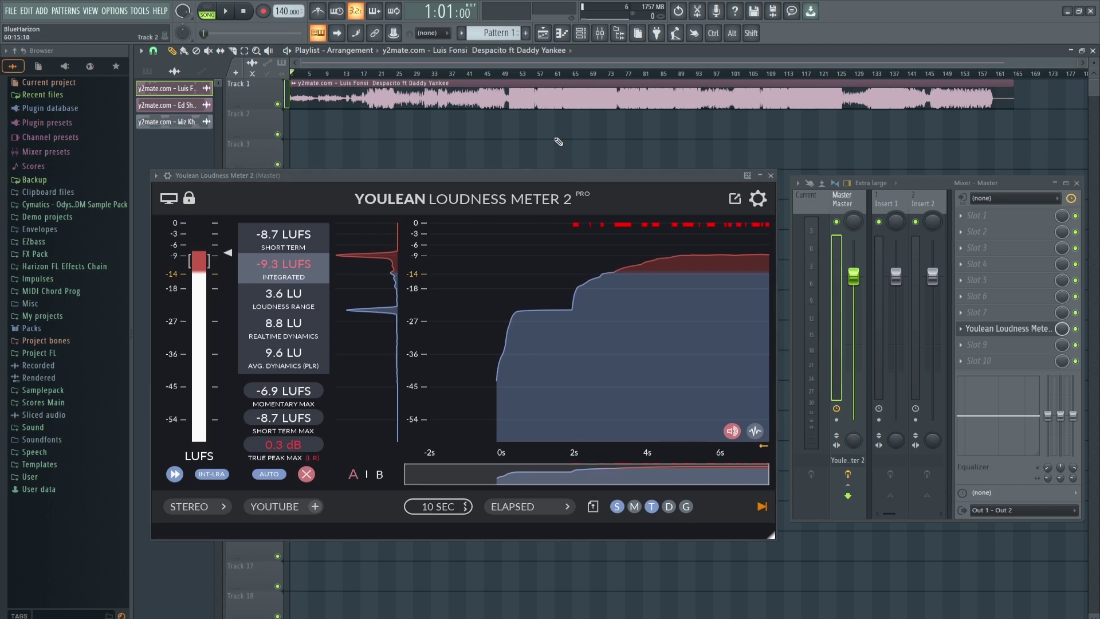
Step: Replace the Despacito clip with the Shape of You clip at bar 1 of Track 2 and examine its waveform
click(166, 105)
click(304, 114)
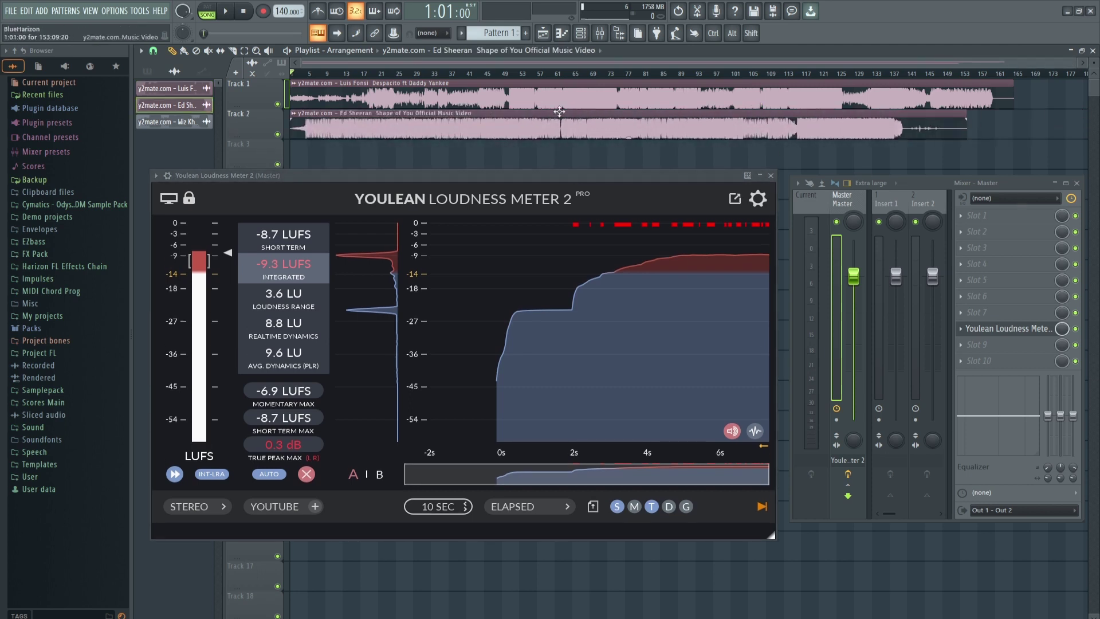
right_click(545, 94)
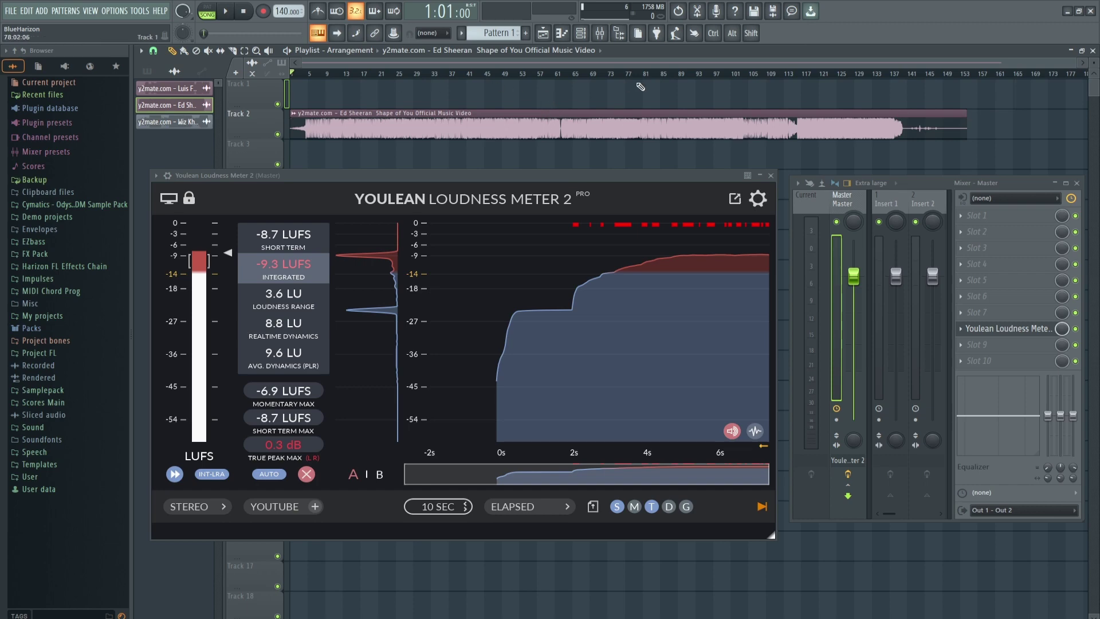
scroll(564, 75, up, 6)
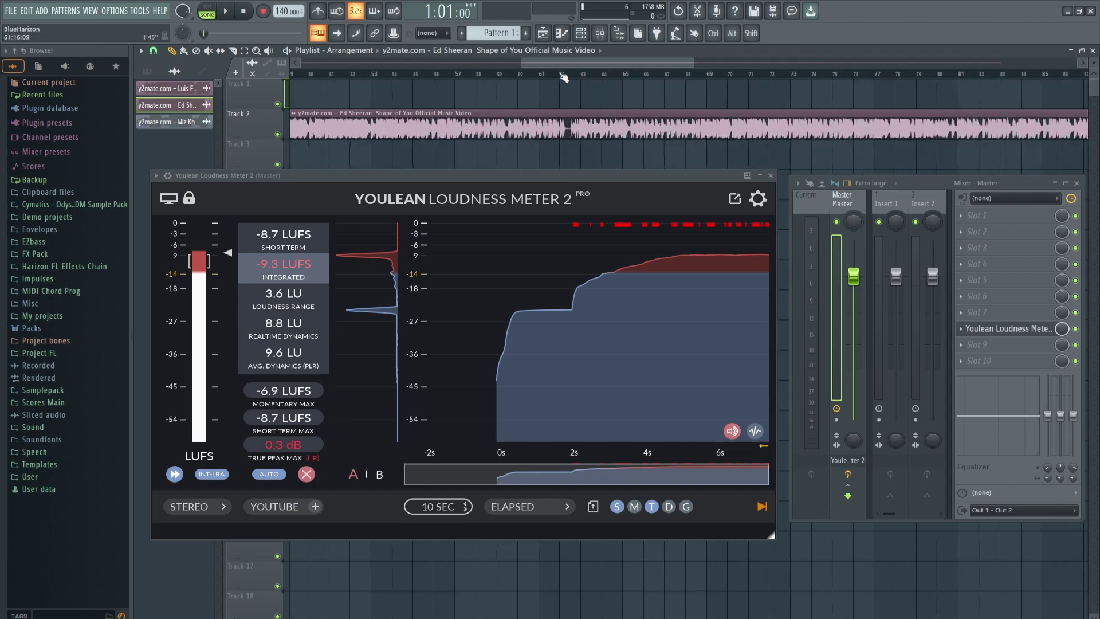
drag(564, 64, 329, 73)
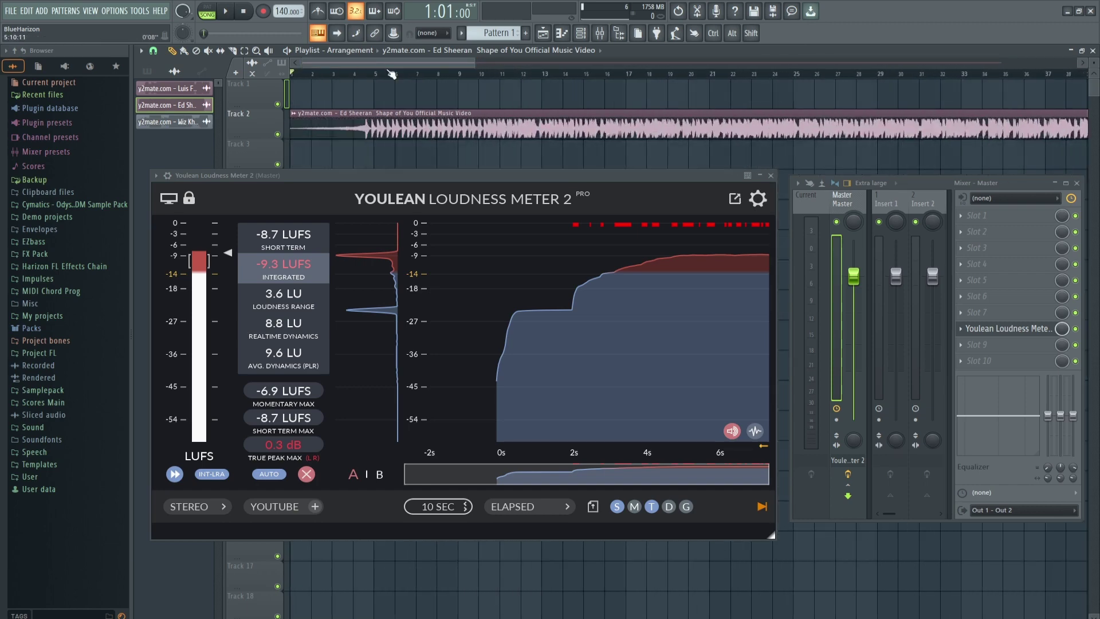
Step: Load the Correlometer VST3 effect into slot 2 of the Master track and reposition its window
scroll(393, 74, down, 5)
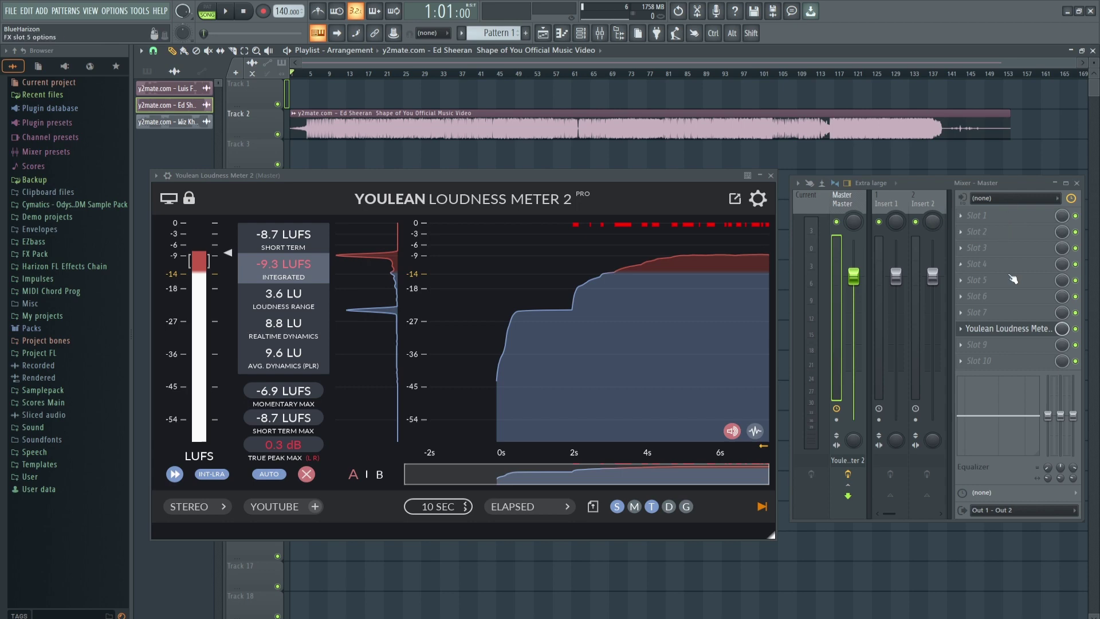
click(989, 231)
click(990, 231)
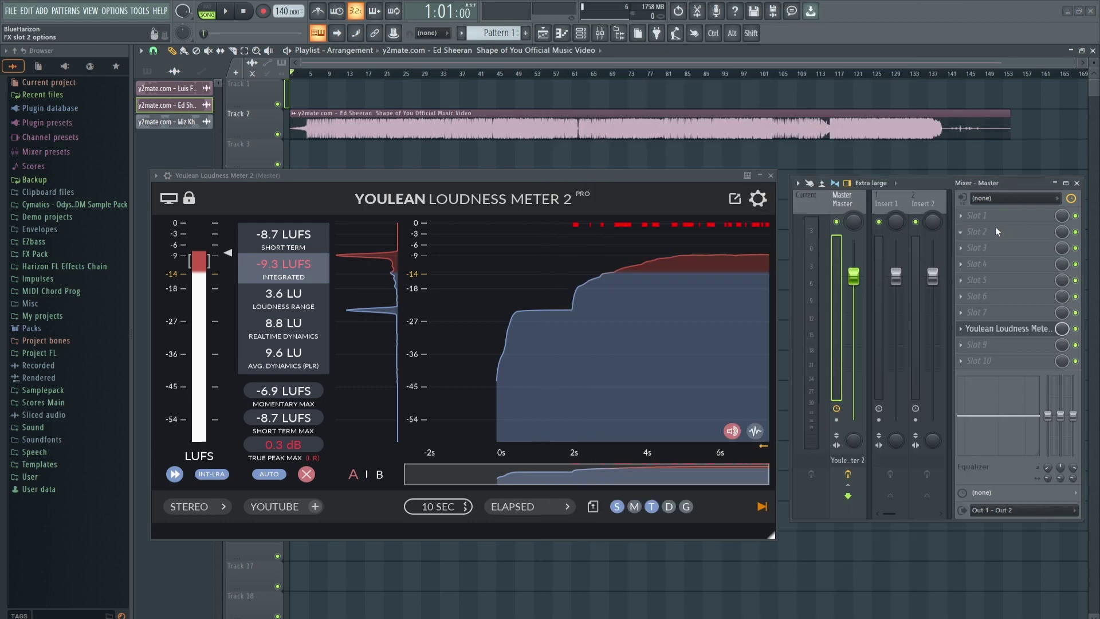
click(973, 229)
click(584, 13)
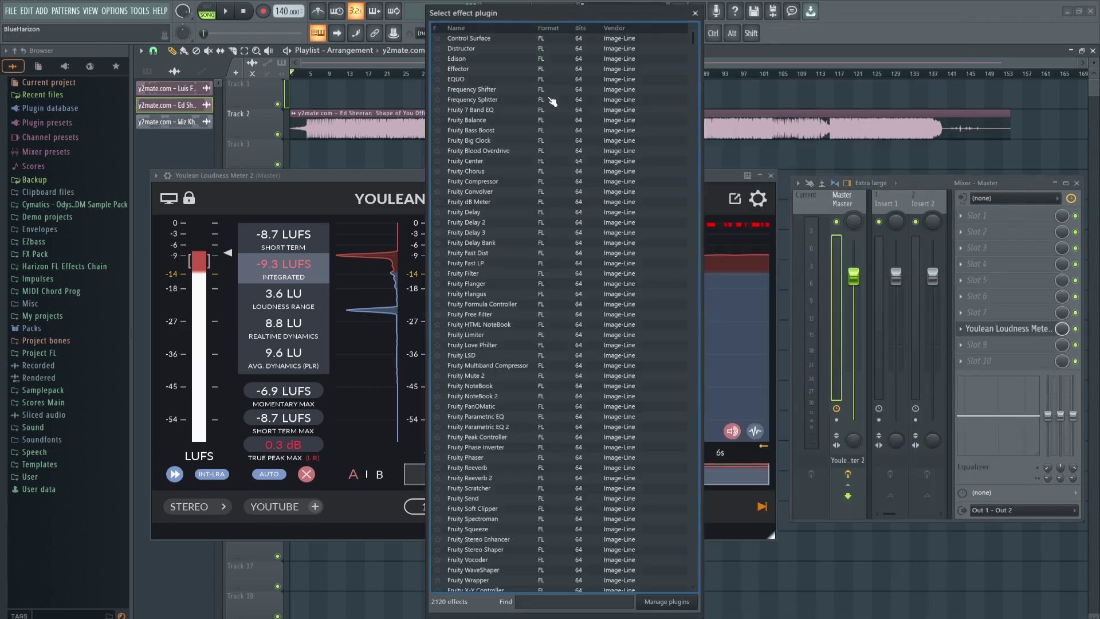
text(correl)
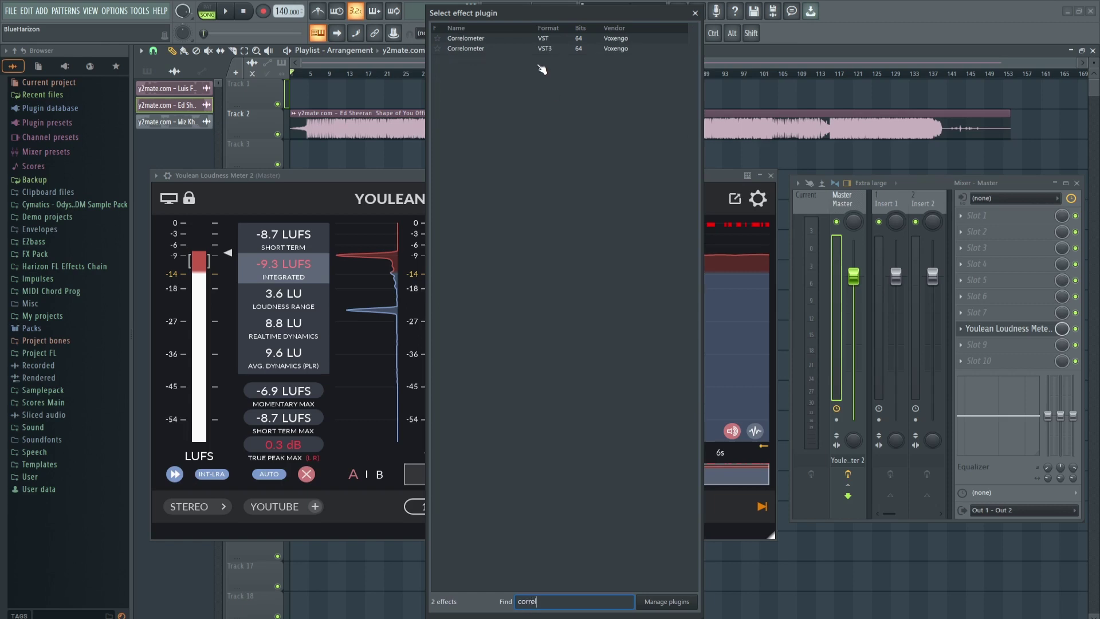
double_click(504, 49)
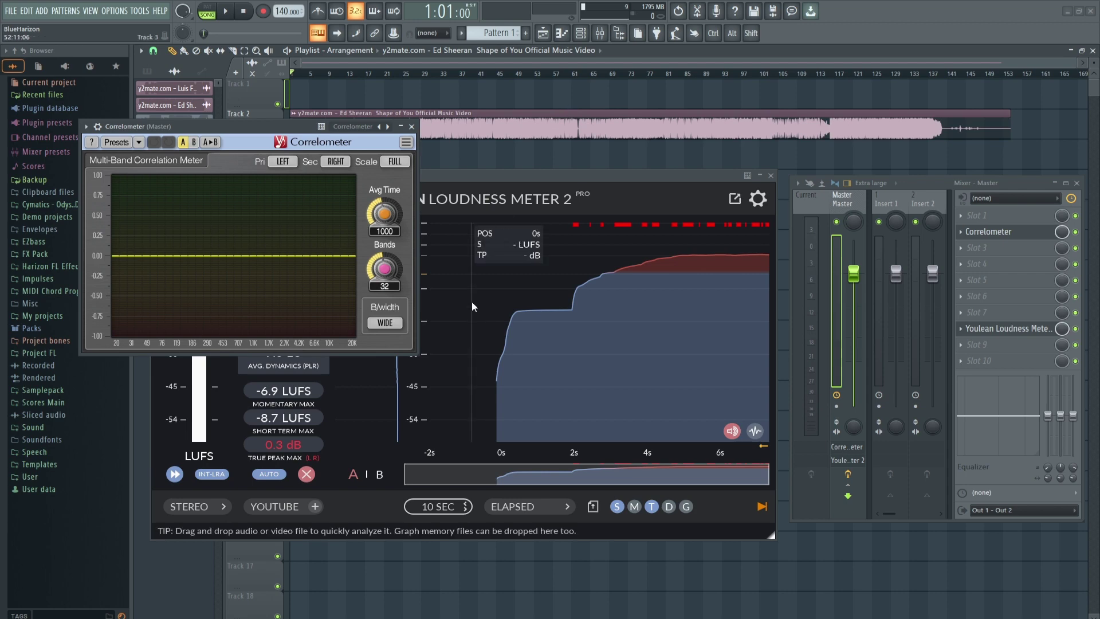
drag(280, 124, 530, 147)
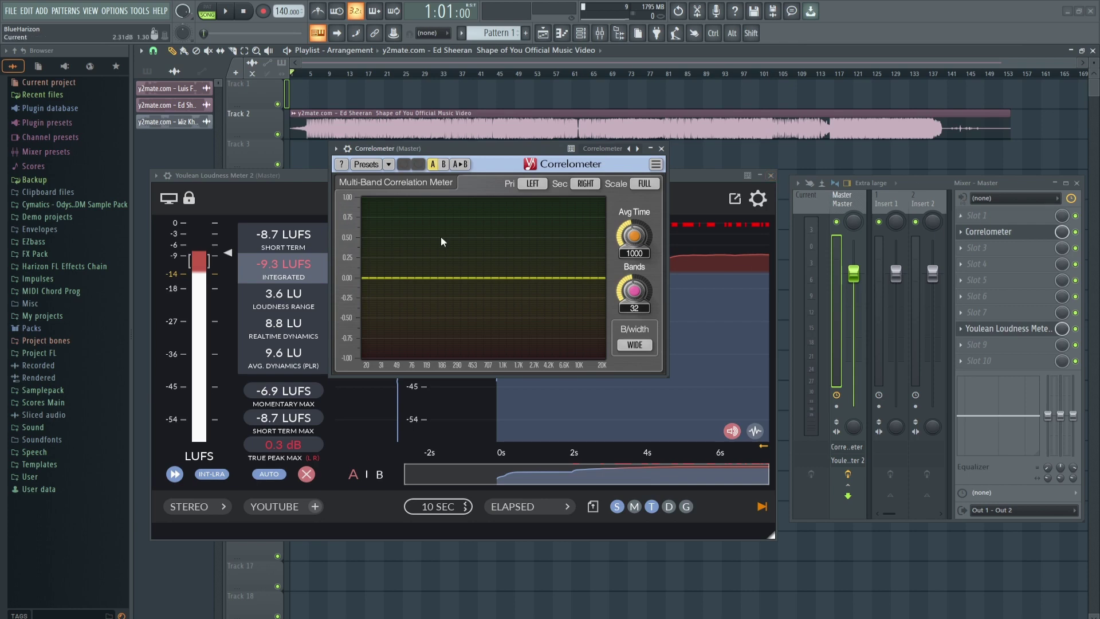
Step: Delete Youlean Loudness Meter 2 from the Master track and reposition the Correlometer window clear of the playlist clip
click(278, 204)
drag(315, 173, 346, 191)
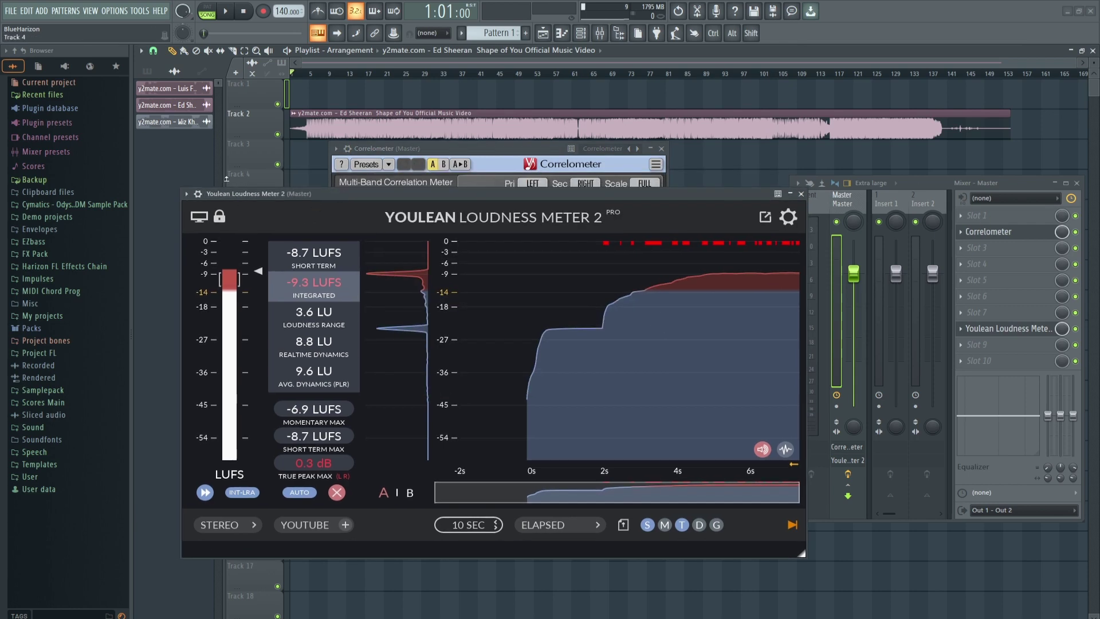
click(199, 195)
click(235, 214)
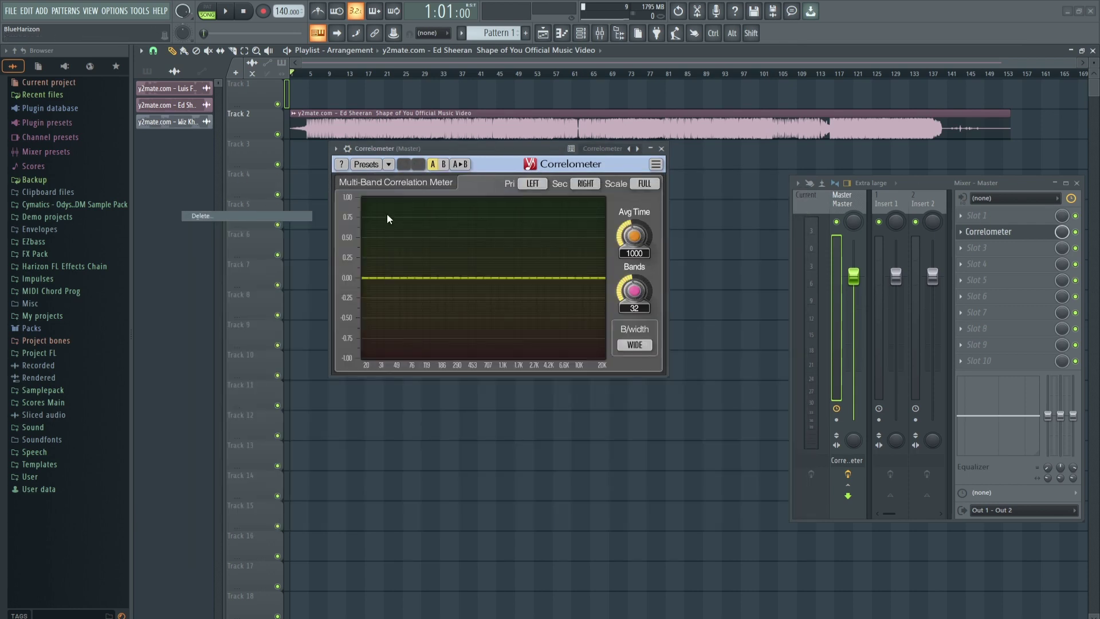
drag(504, 149, 518, 214)
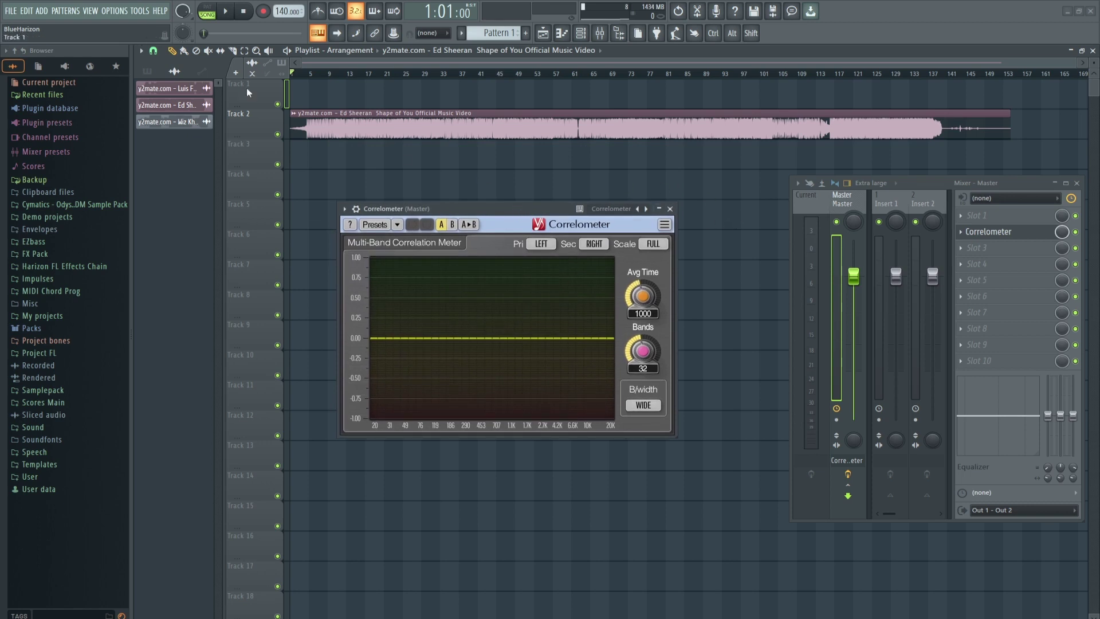
Step: Move the Shape of You clip to Track 1 and play it from about bar 44 to check its stereo correlation in Correlometer
drag(530, 129, 492, 80)
key(space)
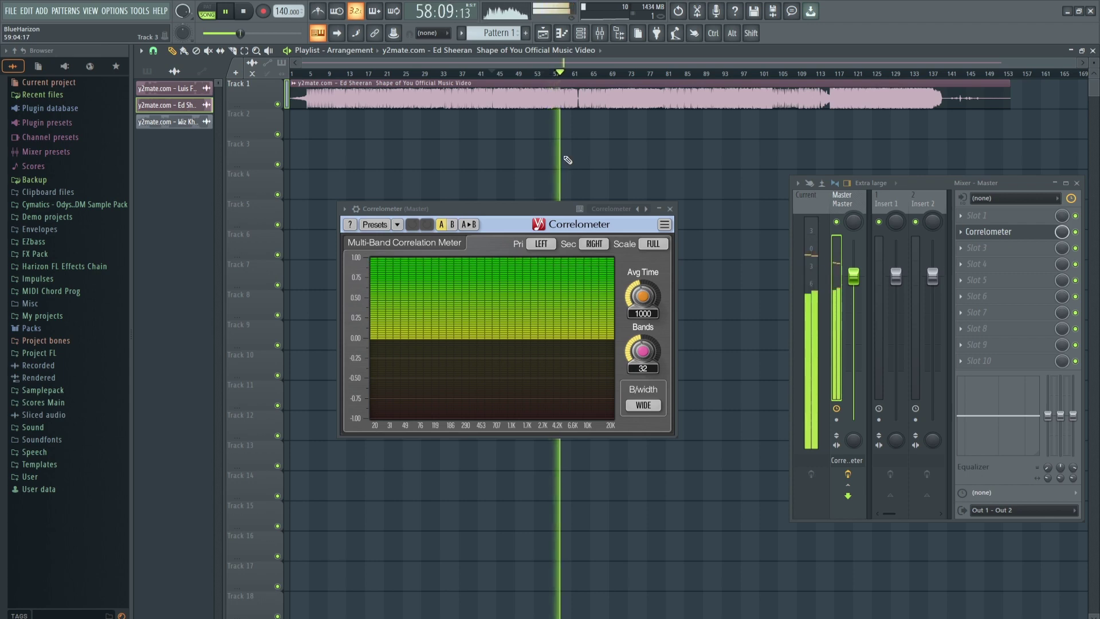
key(space)
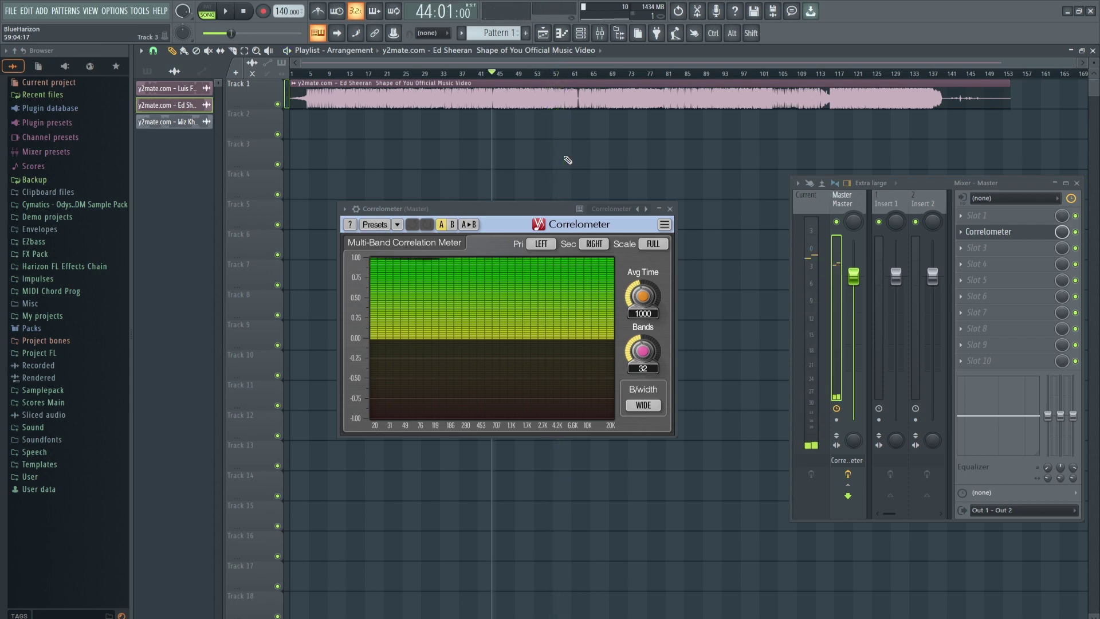
Step: Replace the Shape of You clip with Despacito on Track 1 and play it from about bar 50 to check its stereo correlation
right_click(576, 101)
click(170, 88)
drag(396, 96, 299, 96)
click(512, 70)
key(space)
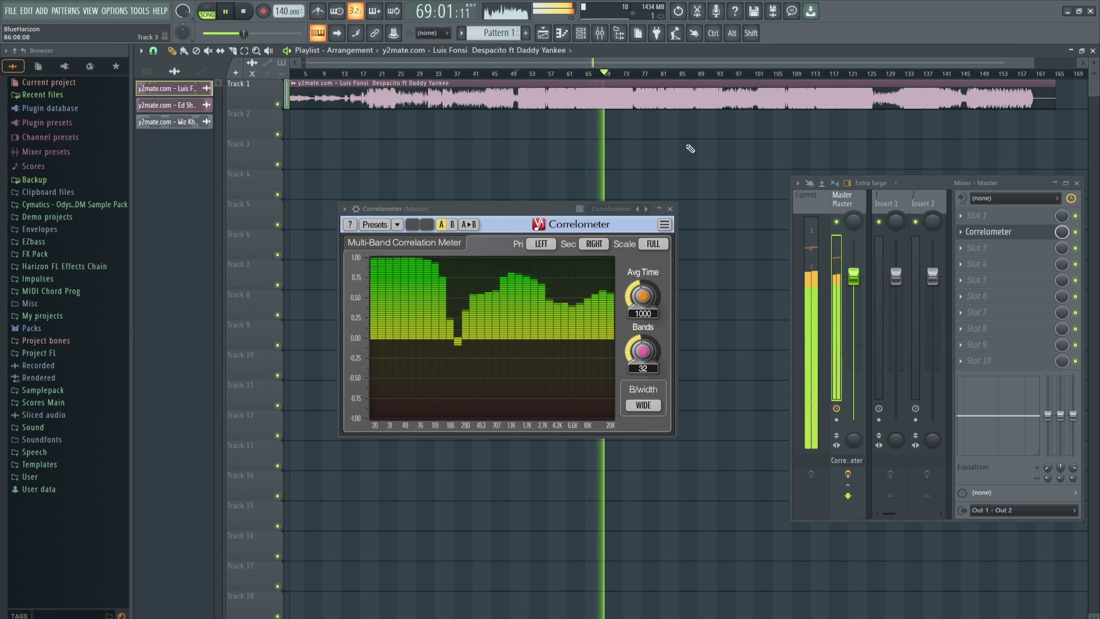
key(space)
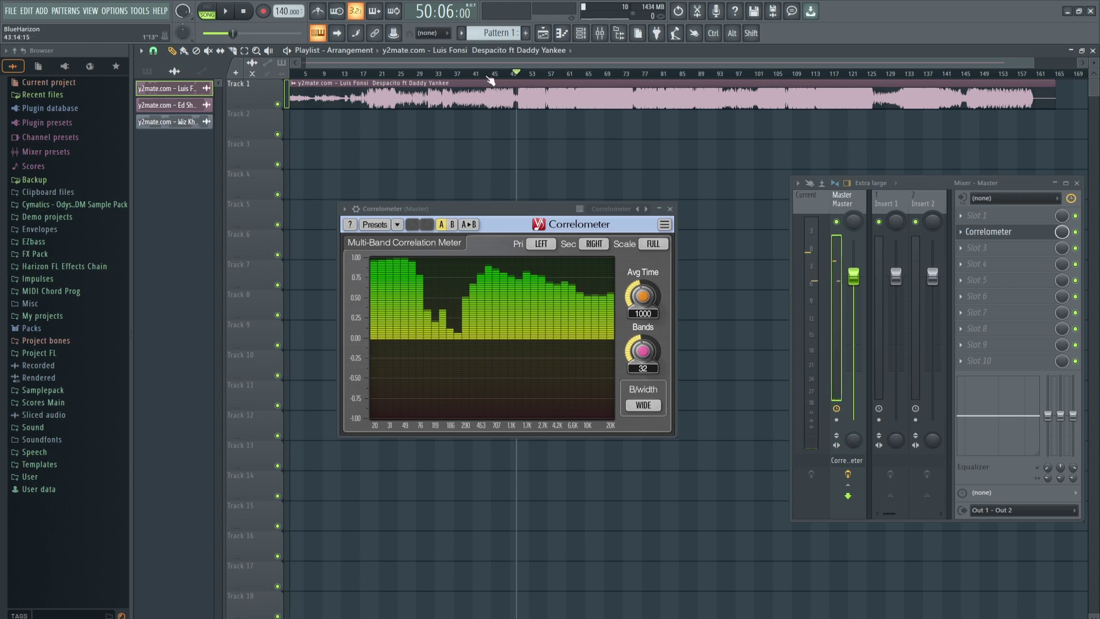
Step: Replace the Despacito clip with See You Again, check its stereo correlation by playing from about bar 23, and return to bar 1
drag(488, 76, 148, 77)
right_click(309, 96)
drag(170, 122, 292, 93)
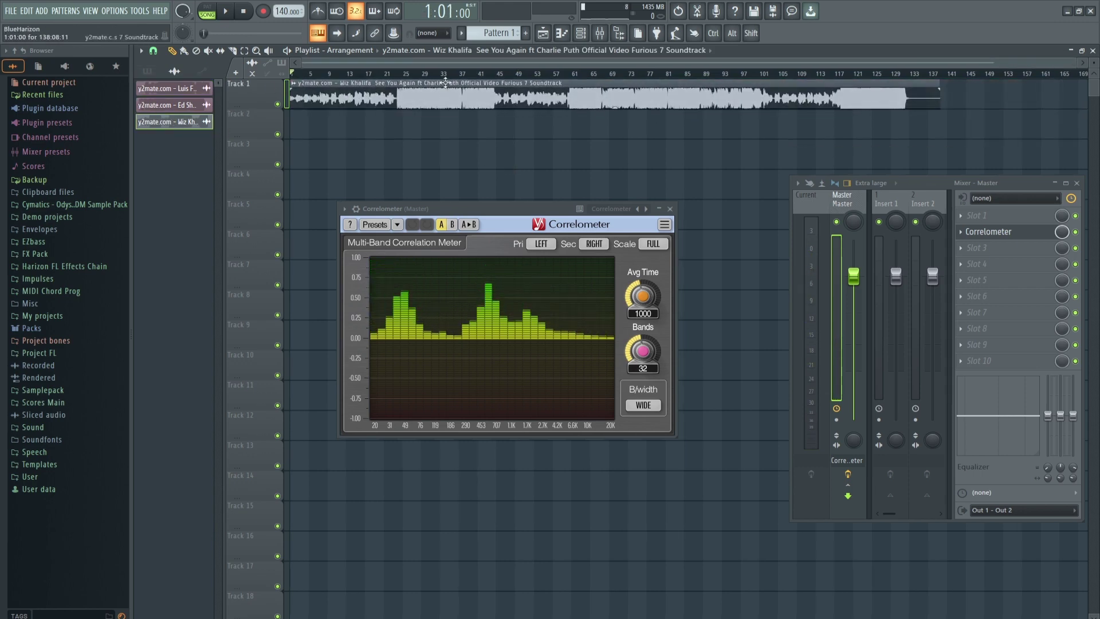
drag(405, 75, 406, 74)
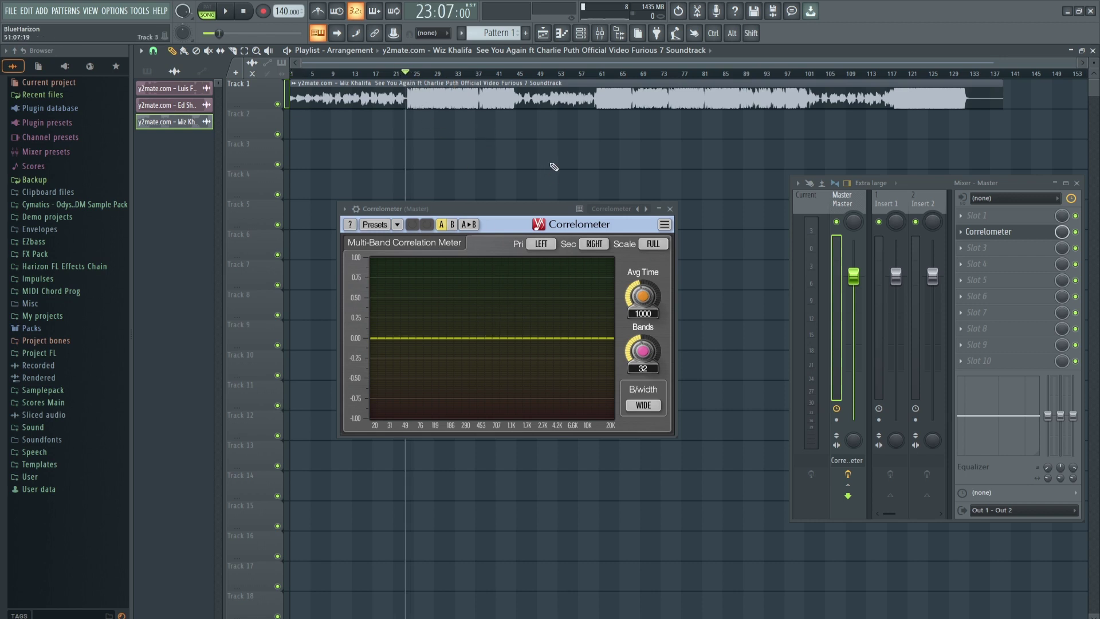
key(space)
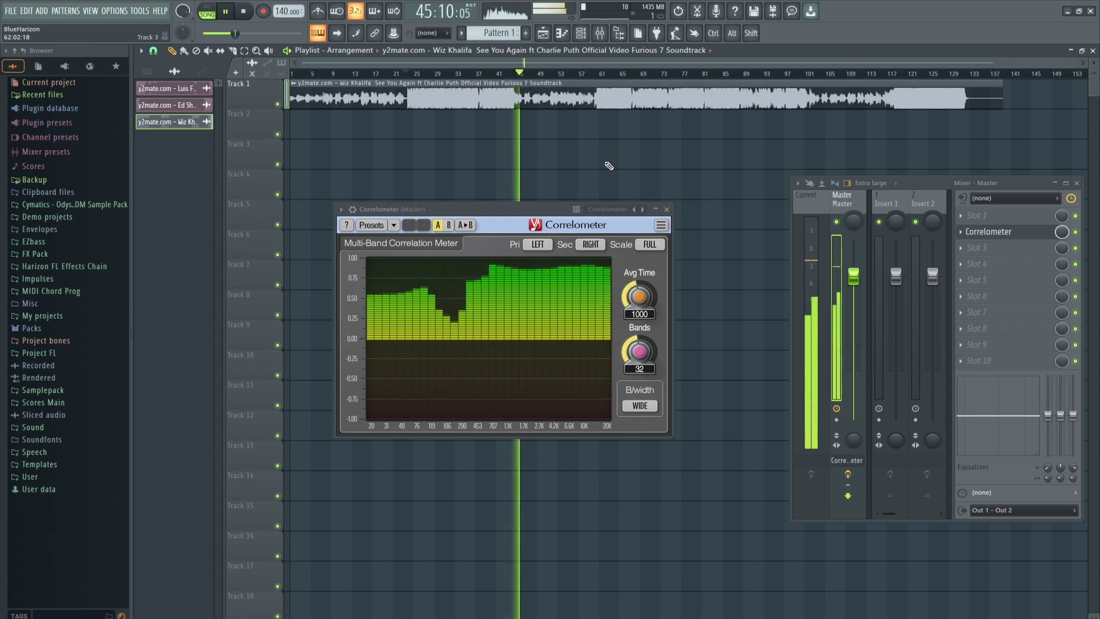
key(space)
key(Home)
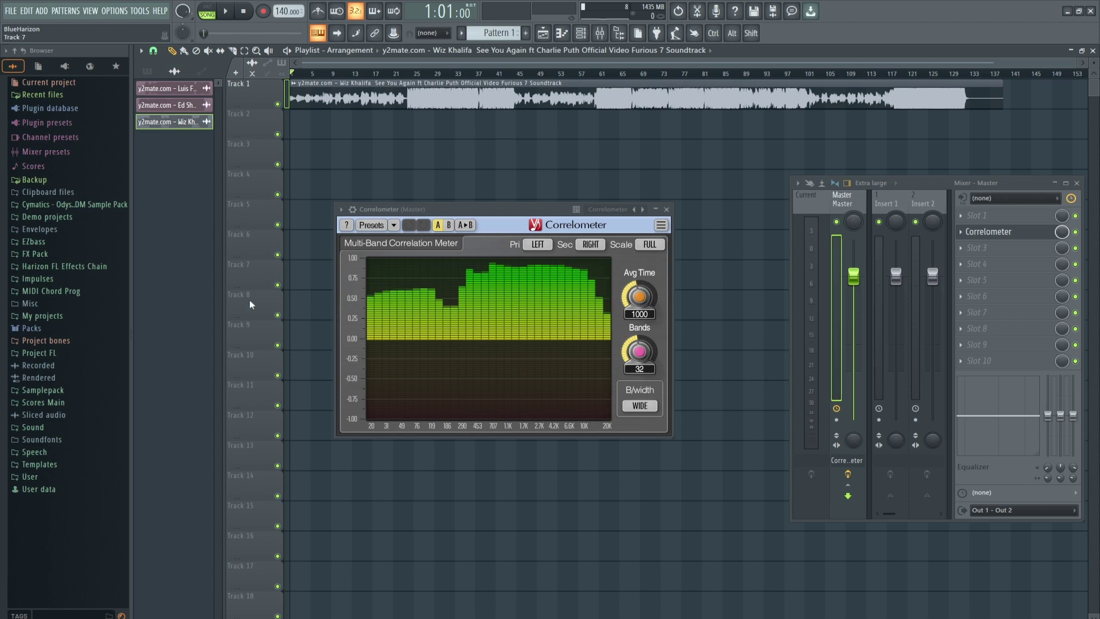
Step: Switch to Paint with a blank canvas and widen its window over the playlist
click(65, 616)
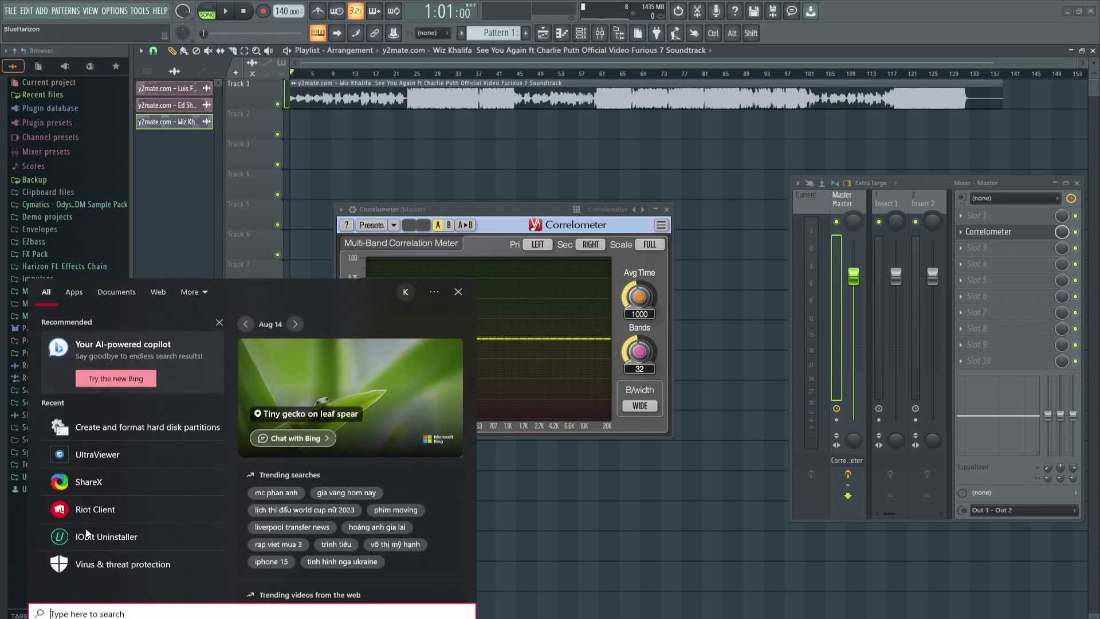
text(paint)
click(125, 341)
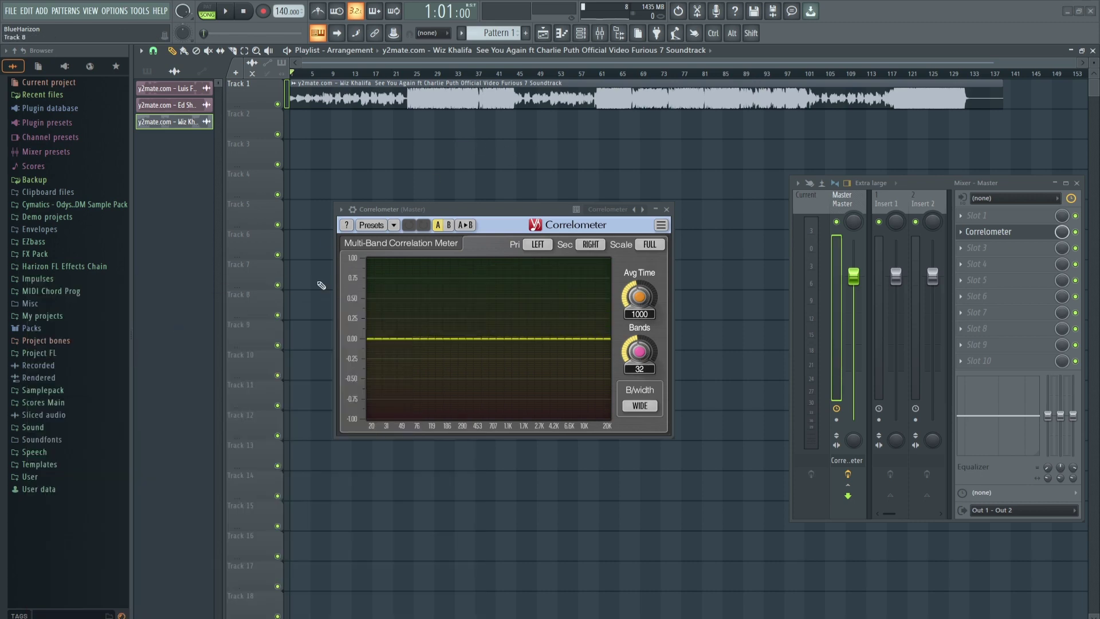
click(1068, 7)
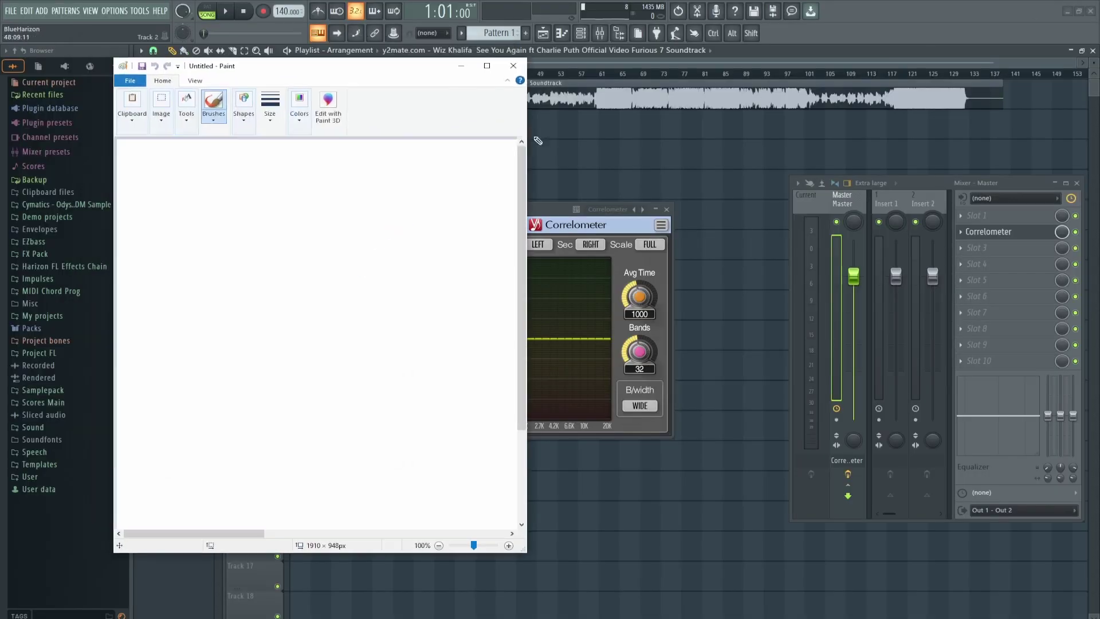
drag(526, 314, 921, 313)
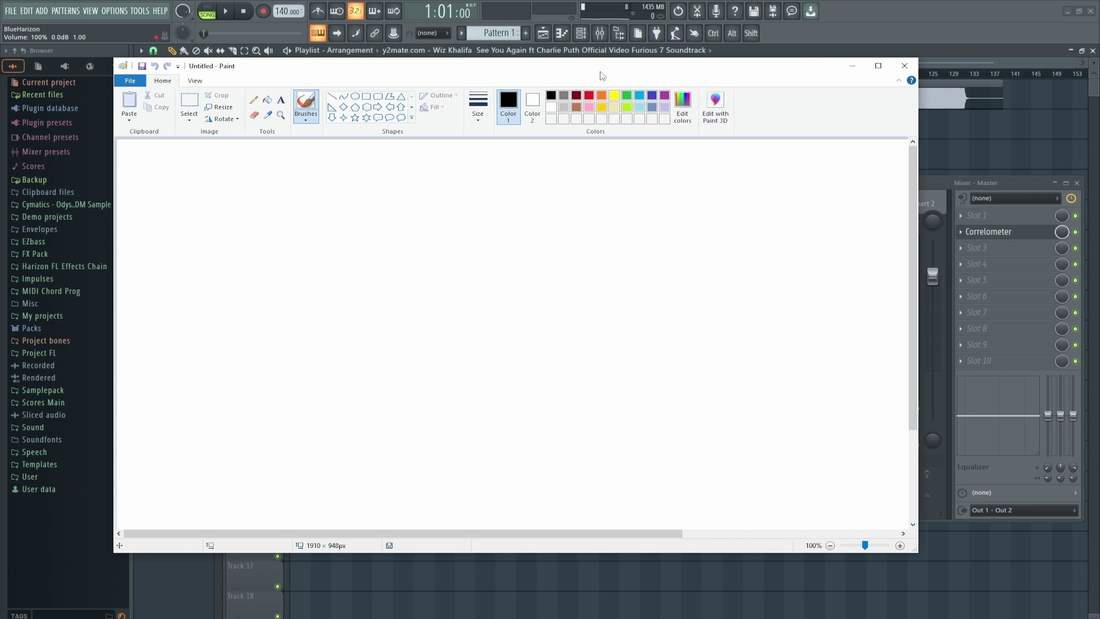
drag(602, 76, 603, 104)
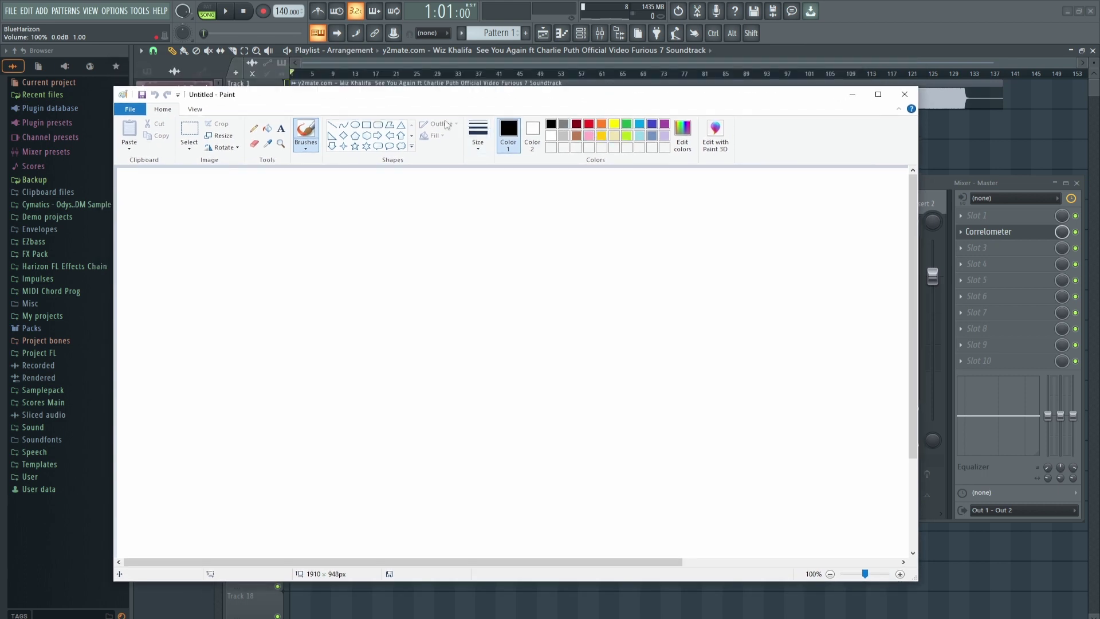
Step: Draw a large black rectangle with a red horizontal line across its middle, marked with a handwritten 1 at the line's end
click(366, 125)
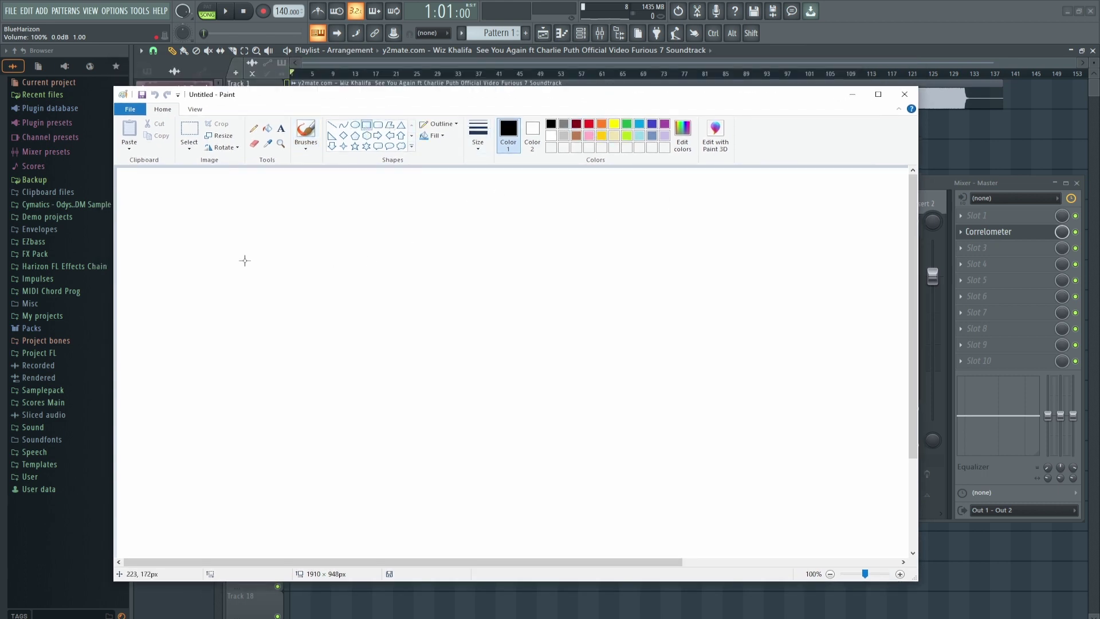
mouse_move(245, 260)
mouse_down()
mouse_move(589, 388)
mouse_move(596, 453)
mouse_up()
click(692, 303)
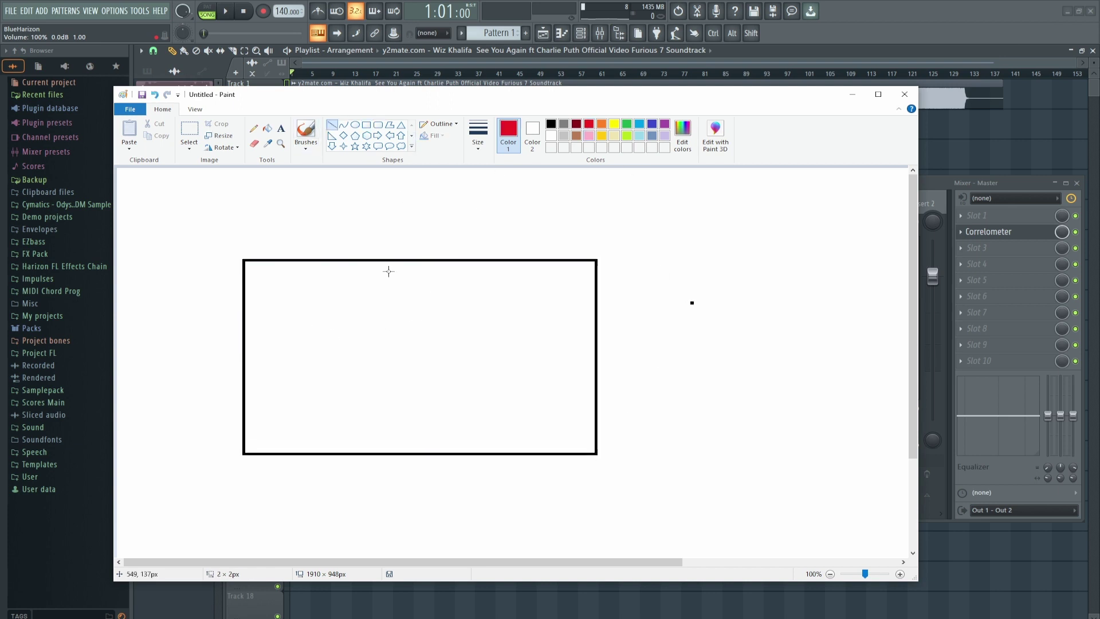
drag(244, 362, 597, 362)
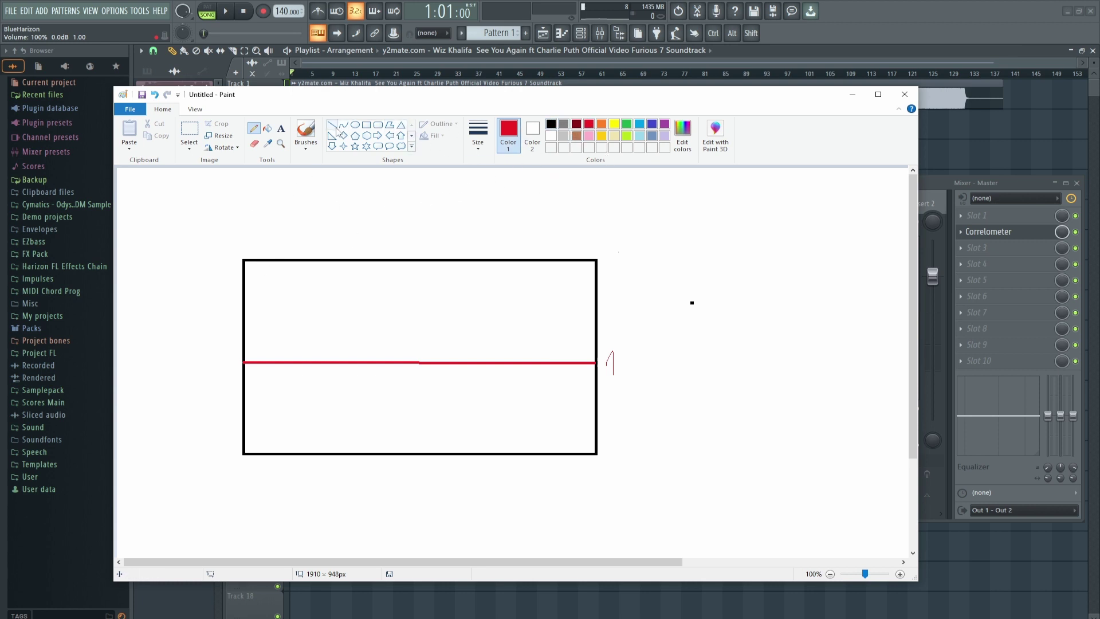
Step: Draw a thick green curve inside the rectangle, starting at its top edge and dropping to run just above the red line
click(307, 147)
click(478, 140)
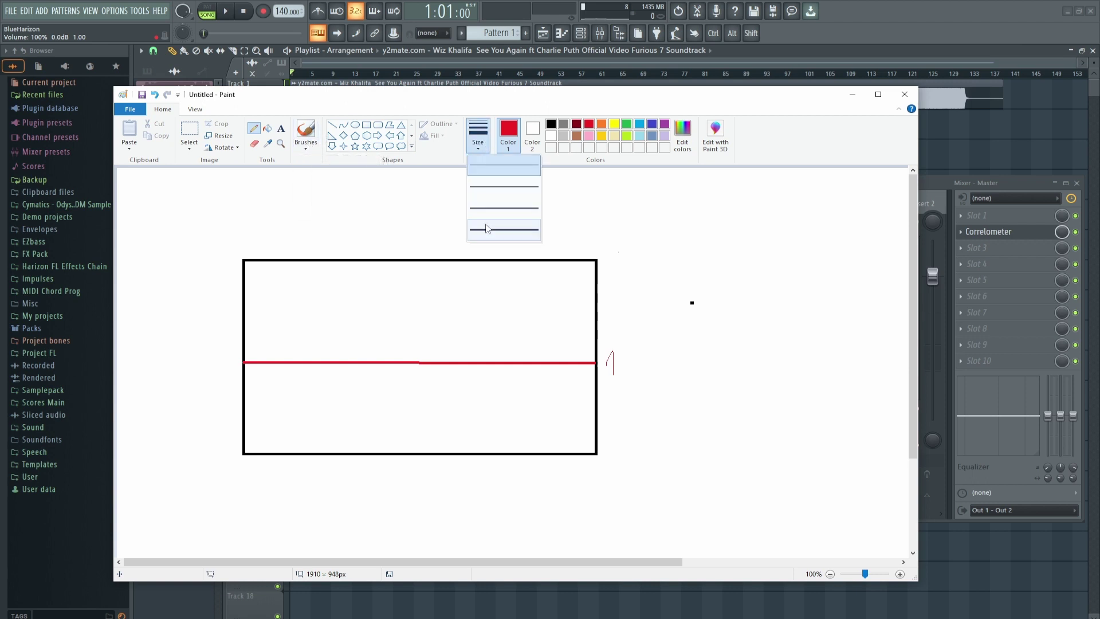
click(504, 230)
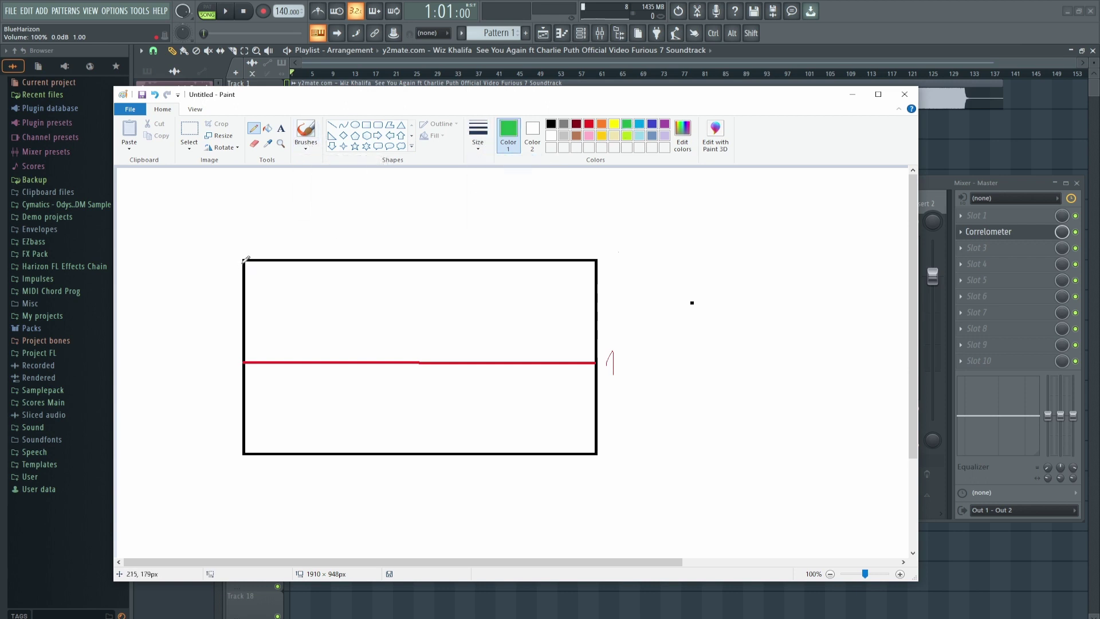
mouse_move(276, 258)
mouse_down()
mouse_move(324, 263)
mouse_move(355, 335)
mouse_move(596, 330)
mouse_up()
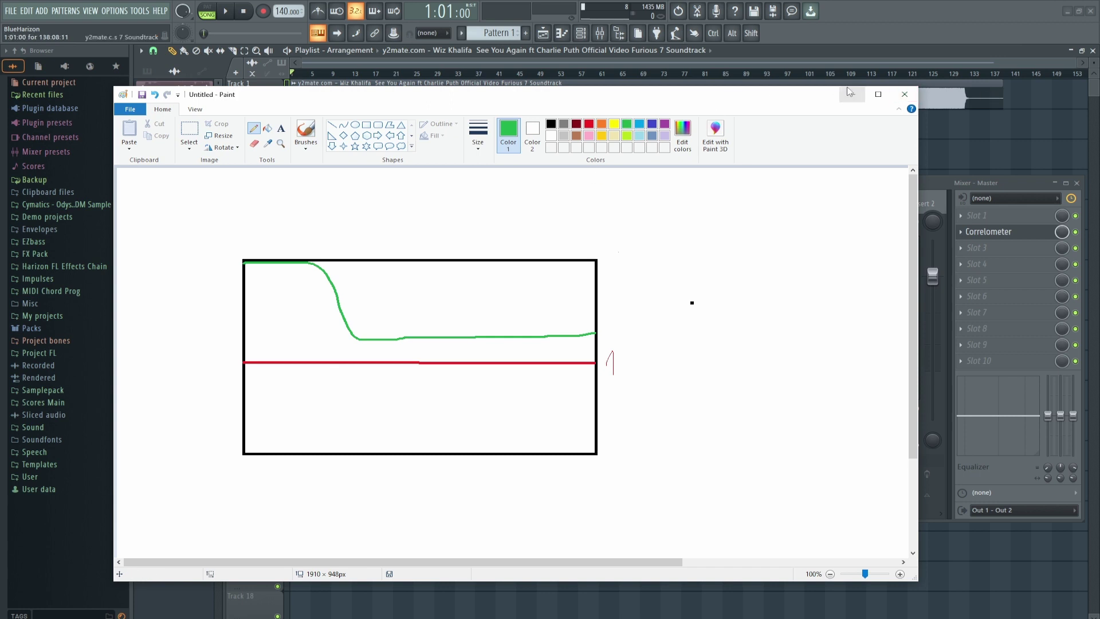
Step: Return to FL Studio and load the A1StereoControl-x64 effect into slot 1 of the Master track
drag(483, 102, 493, 101)
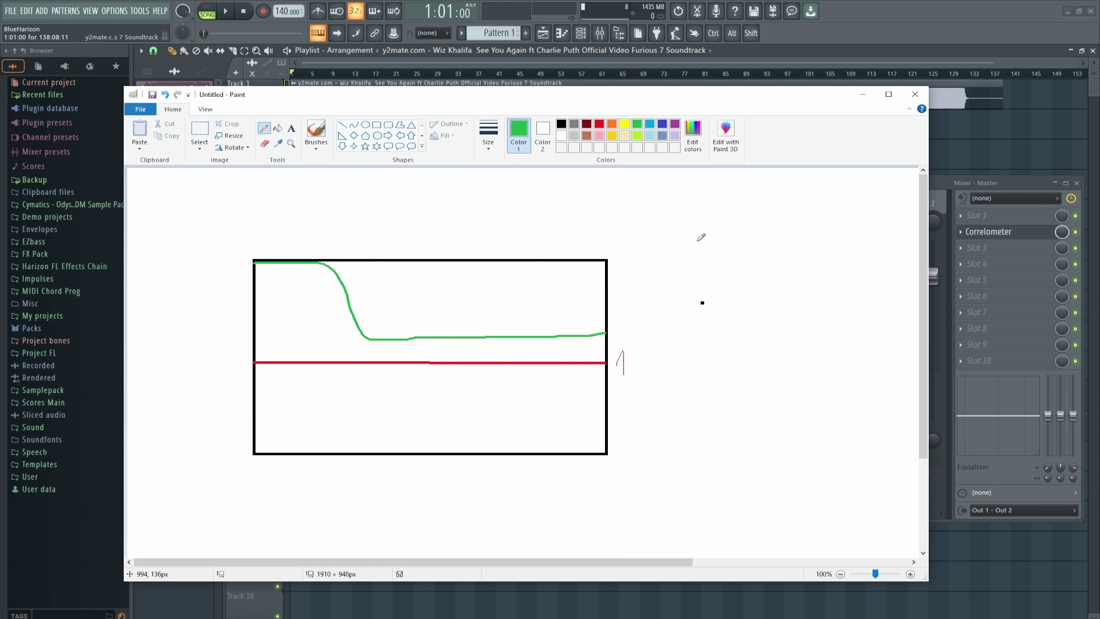
click(863, 99)
click(1003, 213)
click(638, 123)
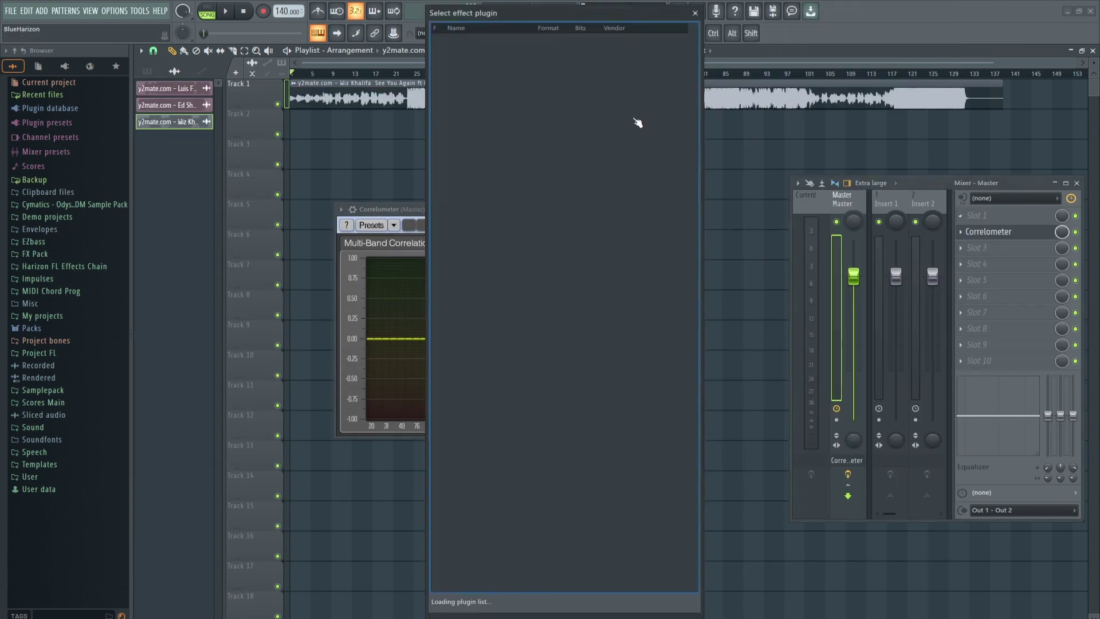
text(st)
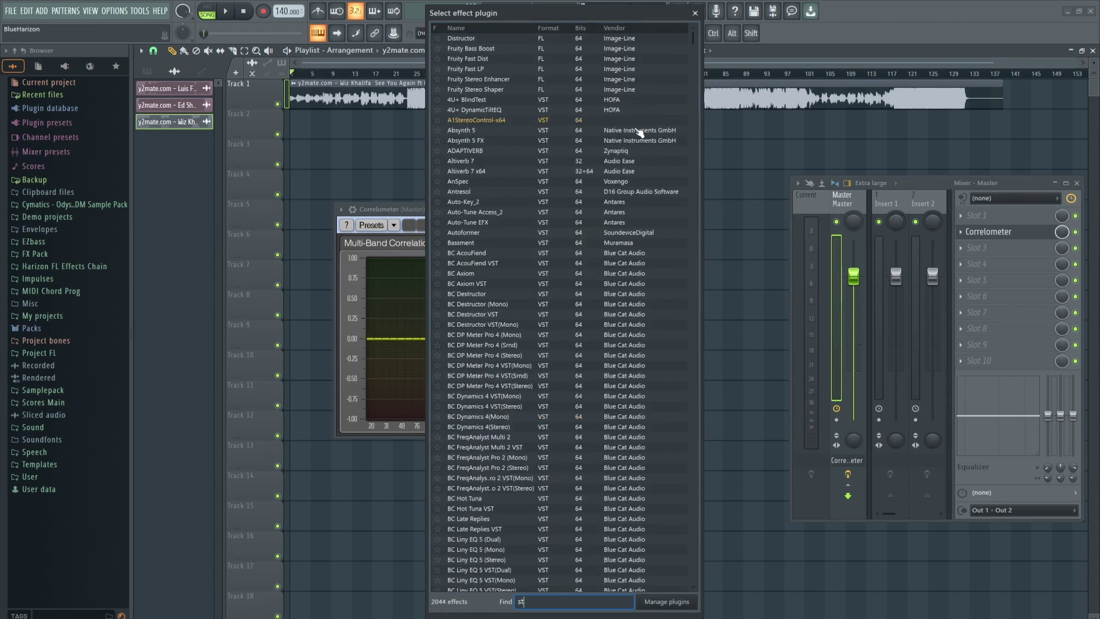
text(er)
double_click(478, 58)
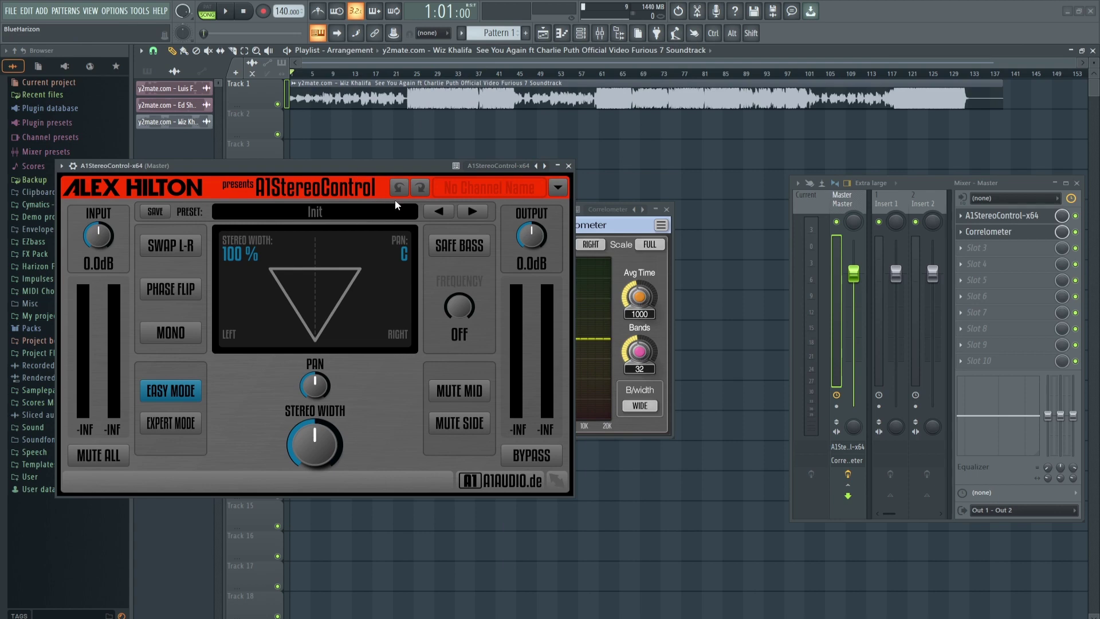
Step: Close the A1StereoControl information page and spread out the Correlometer and A1StereoControl windows so both meters and stereo controls are accessible
click(345, 186)
drag(348, 167, 399, 192)
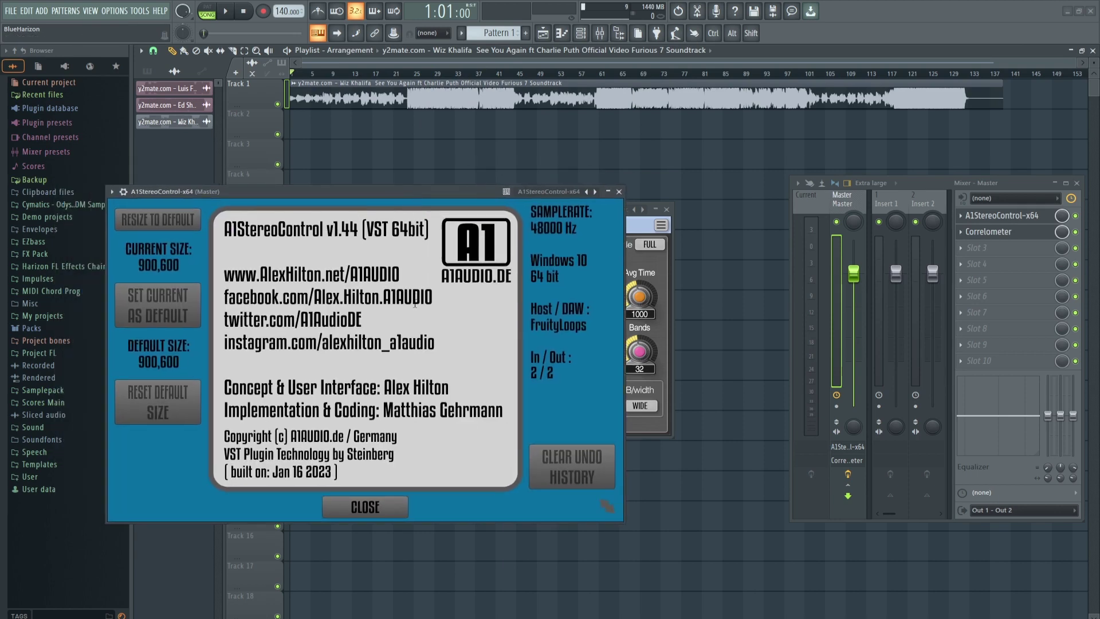
click(397, 509)
click(644, 259)
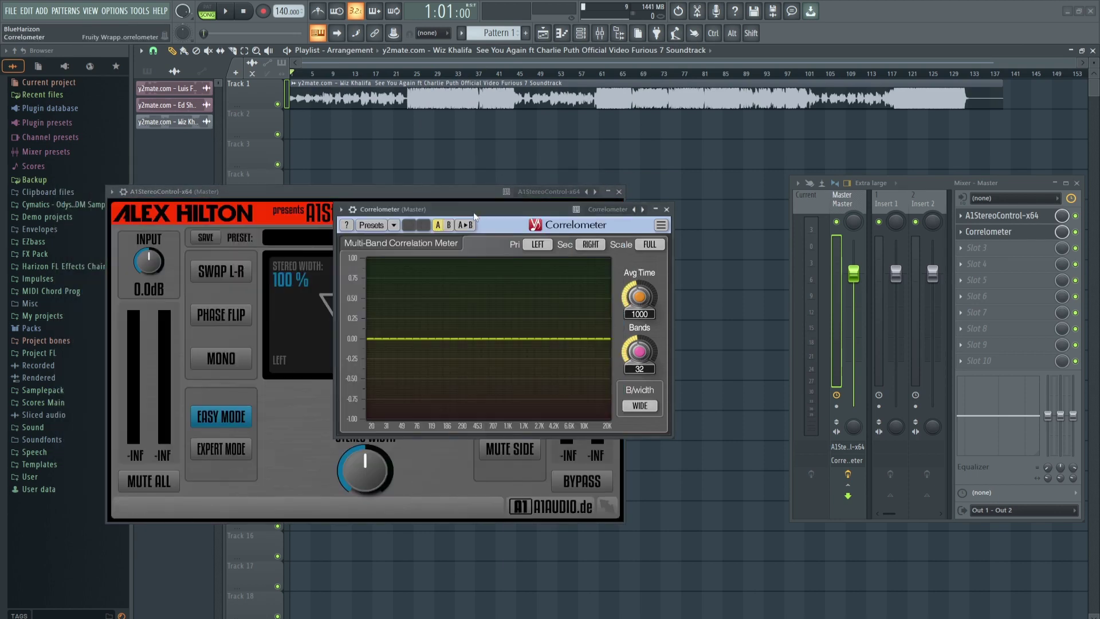
drag(475, 217, 421, 149)
drag(263, 194, 587, 252)
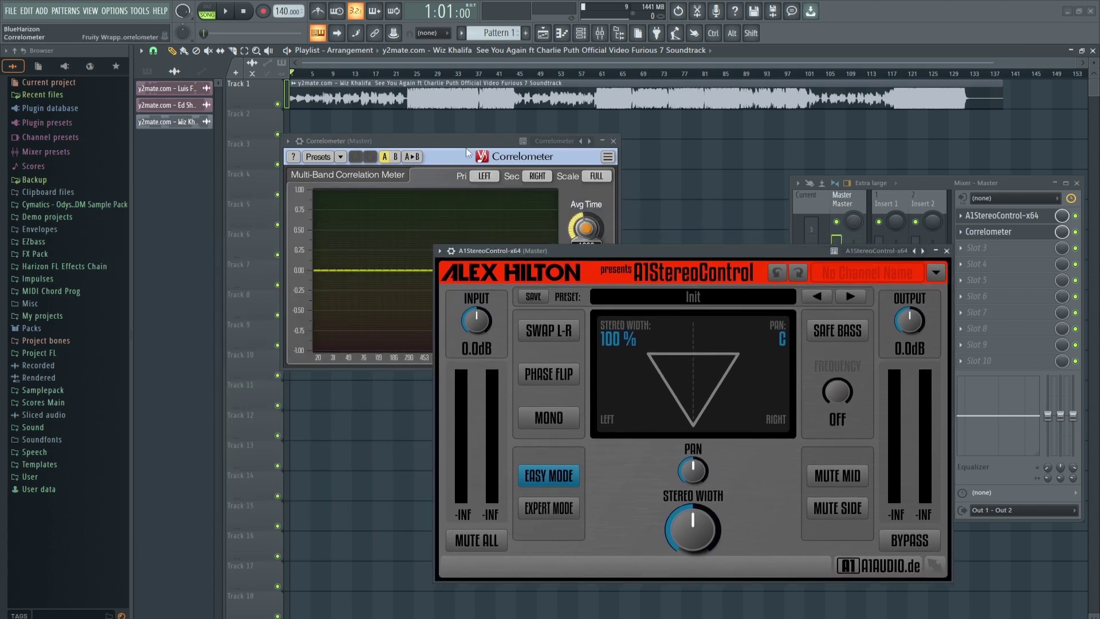
Step: Arrange the A1StereoControl and Correlometer windows side by side so that both are fully visible
drag(467, 152, 387, 138)
click(620, 258)
drag(620, 258, 651, 203)
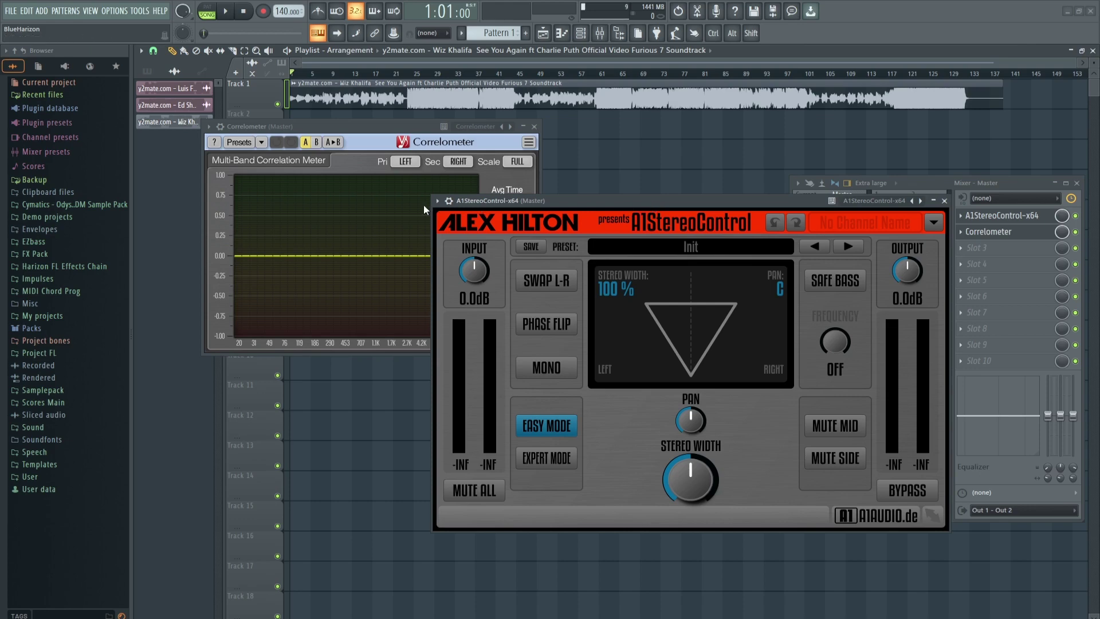
click(437, 200)
click(438, 201)
drag(607, 201, 308, 224)
drag(348, 131, 830, 156)
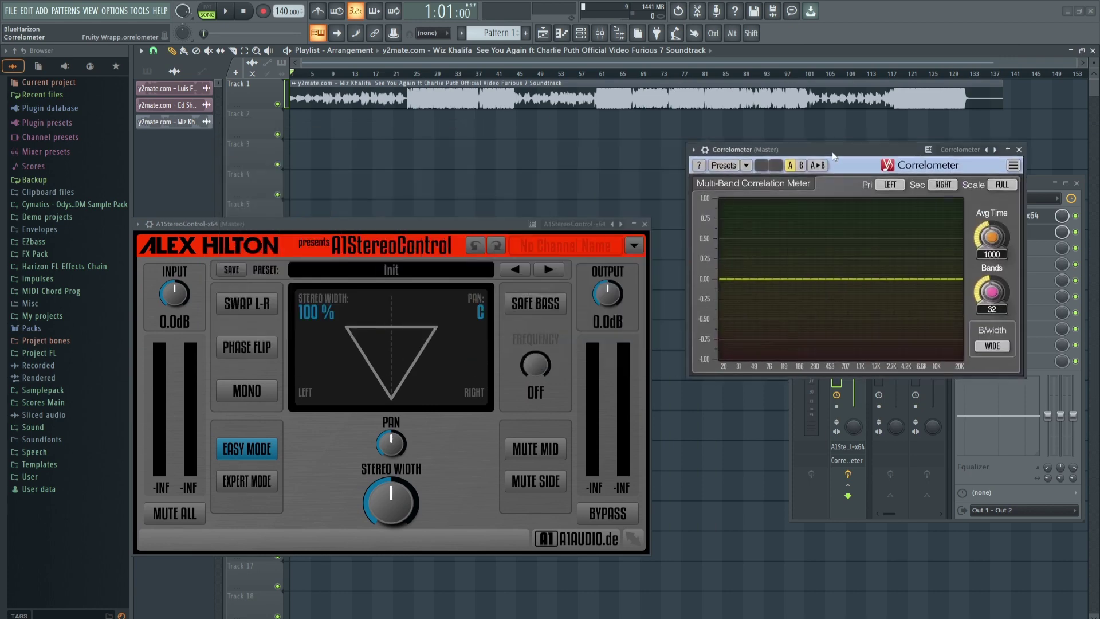
drag(458, 223, 475, 160)
drag(795, 155, 797, 172)
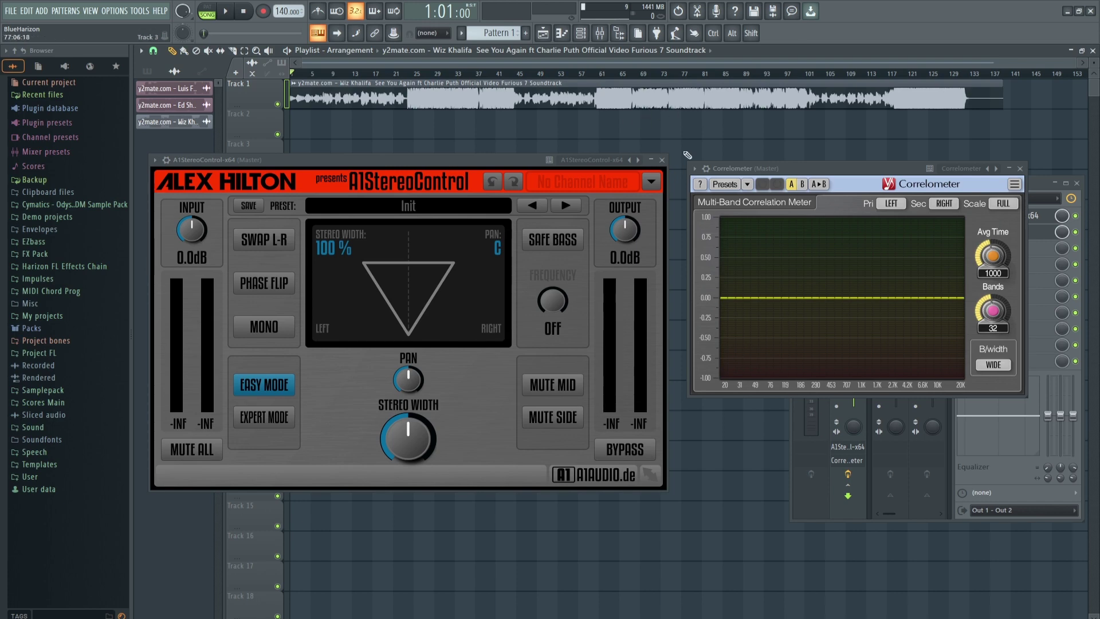
Step: Play the song briefly from the start, then play it from around bar 24, where the loud section begins
key(space)
key(space)
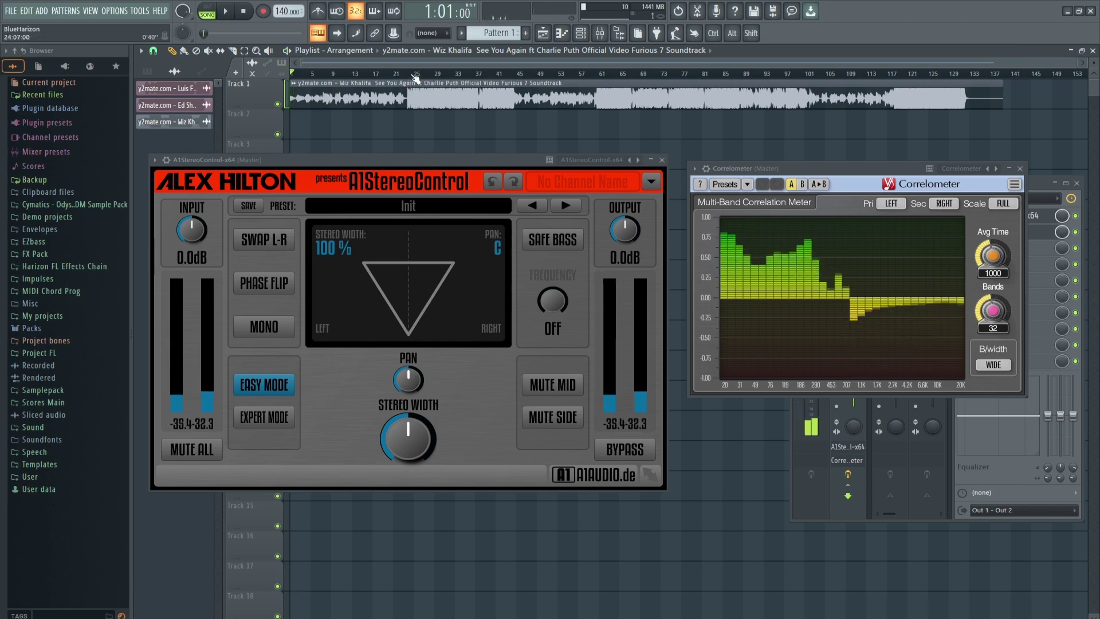
drag(405, 76, 409, 78)
key(space)
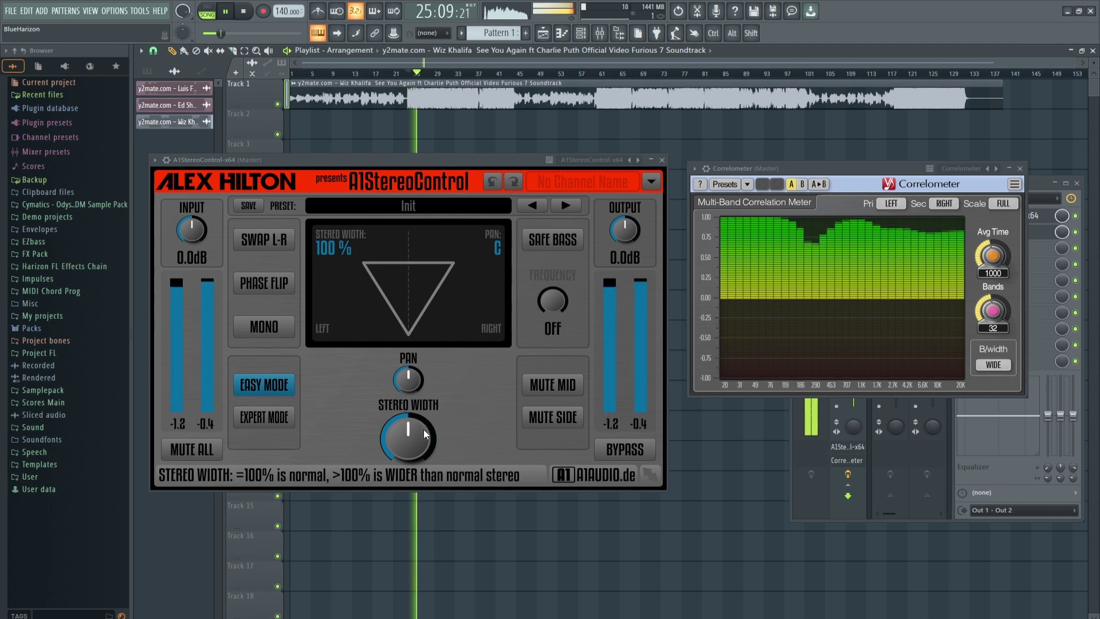
Step: During playback, try the stereo width at 200 % and 0 %, then leave it at 100 % with the pan at L4
drag(408, 438, 448, 405)
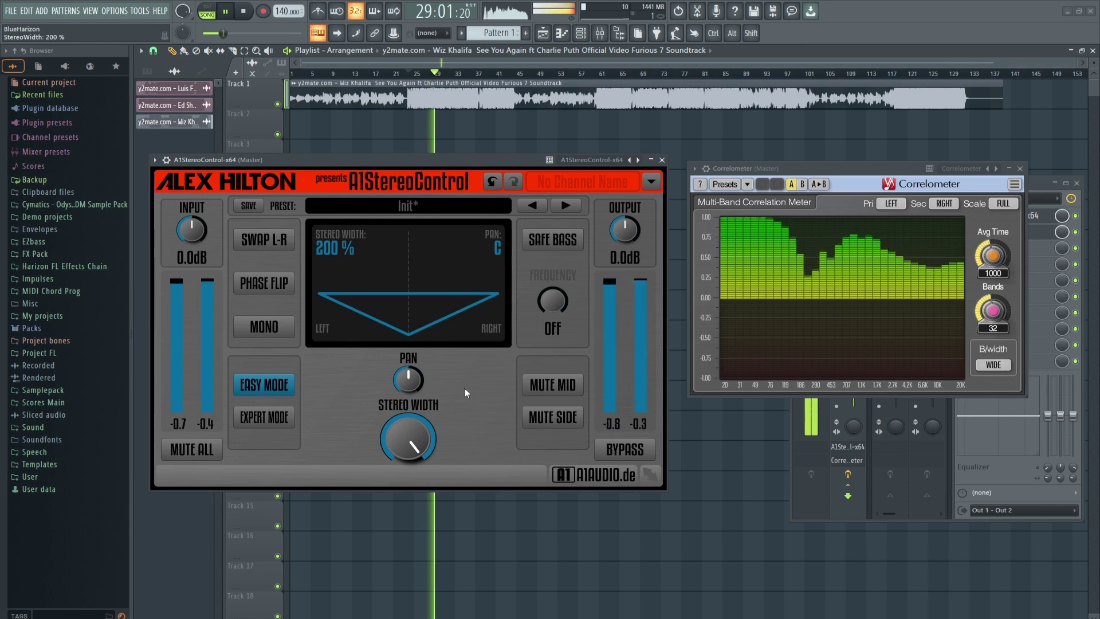
drag(410, 423, 449, 384)
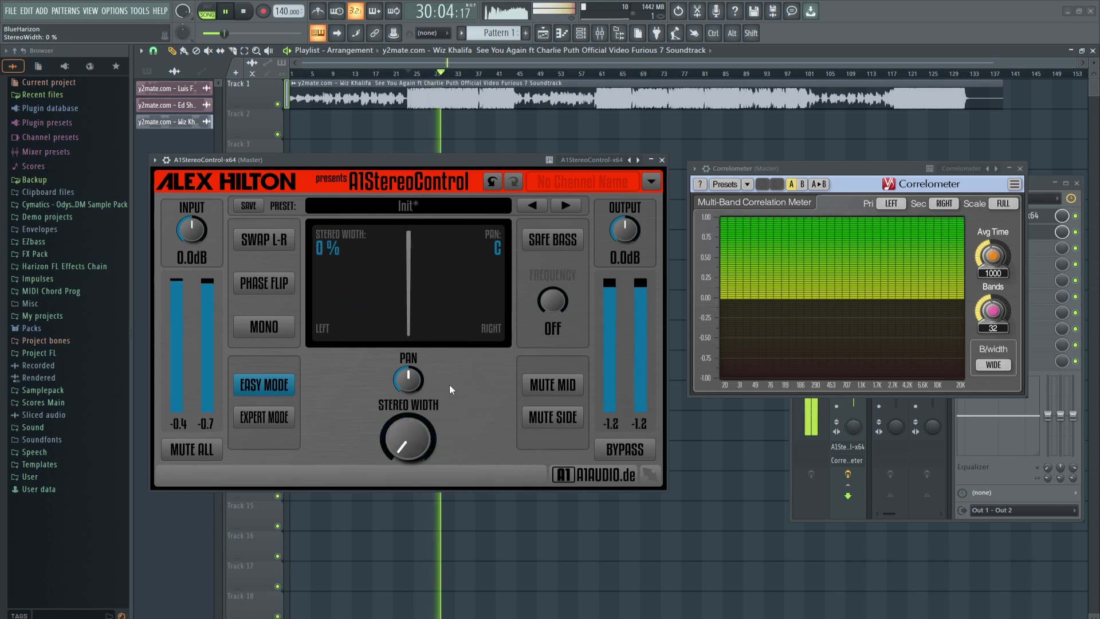
drag(408, 439, 407, 404)
mouse_move(407, 379)
mouse_down()
mouse_move(408, 366)
mouse_move(408, 415)
mouse_move(408, 367)
mouse_up()
drag(407, 438, 407, 461)
drag(407, 379, 407, 396)
mouse_move(407, 438)
mouse_down()
mouse_move(408, 375)
mouse_move(409, 429)
mouse_up()
double_click(420, 454)
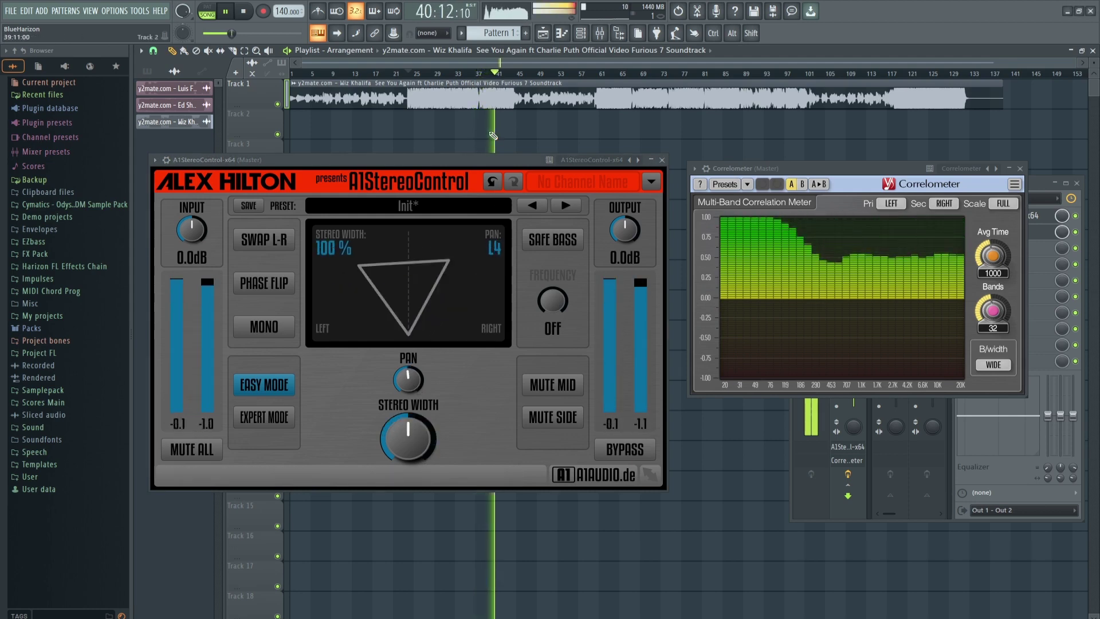
Step: Stop playback, return the playhead to the song's start, and enable Safe Bass with its frequency at 206 Hz
key(space)
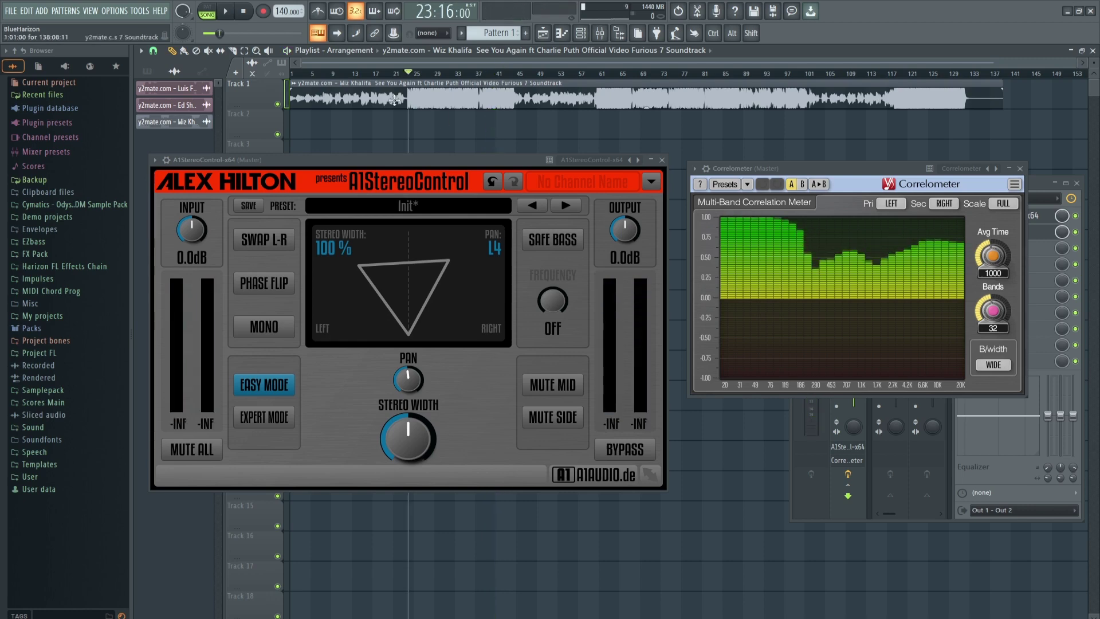
drag(379, 73, 174, 74)
click(560, 241)
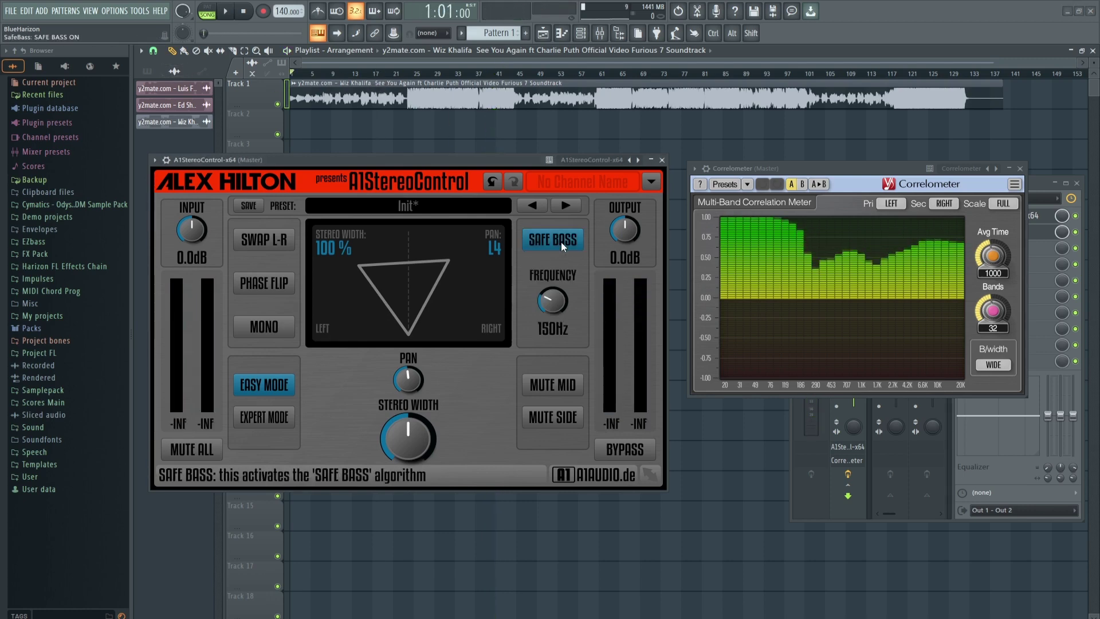
mouse_move(552, 300)
mouse_down()
mouse_move(552, 287)
mouse_move(555, 311)
mouse_up()
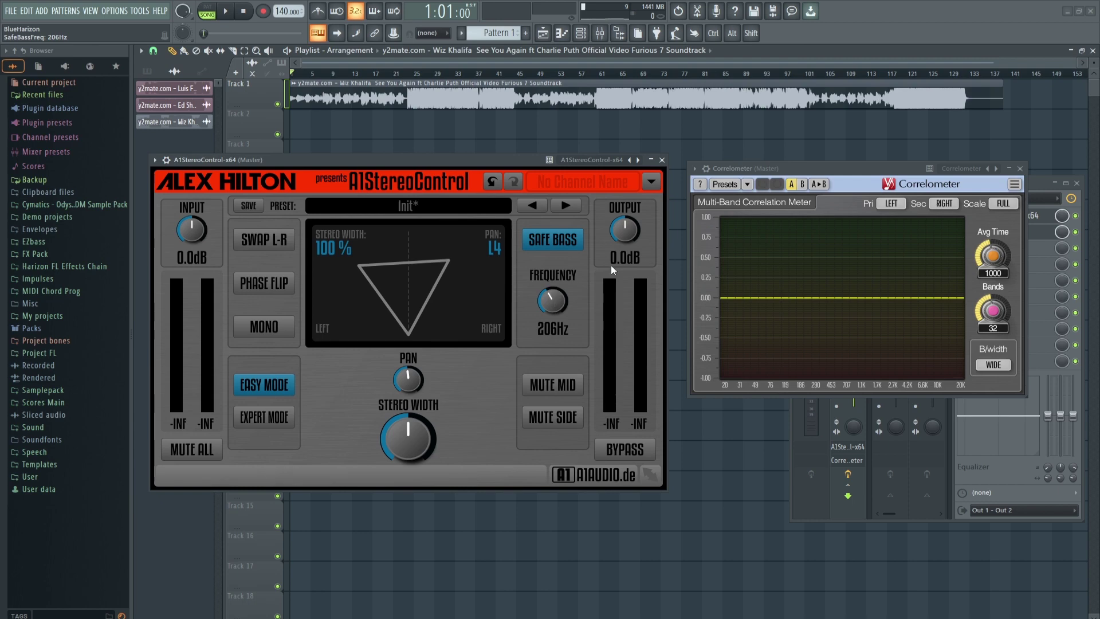
Step: Close both plugin windows, load Fruity NoteBook 2 into slot 4 of the Master track, and clear its default text
click(1019, 168)
click(661, 160)
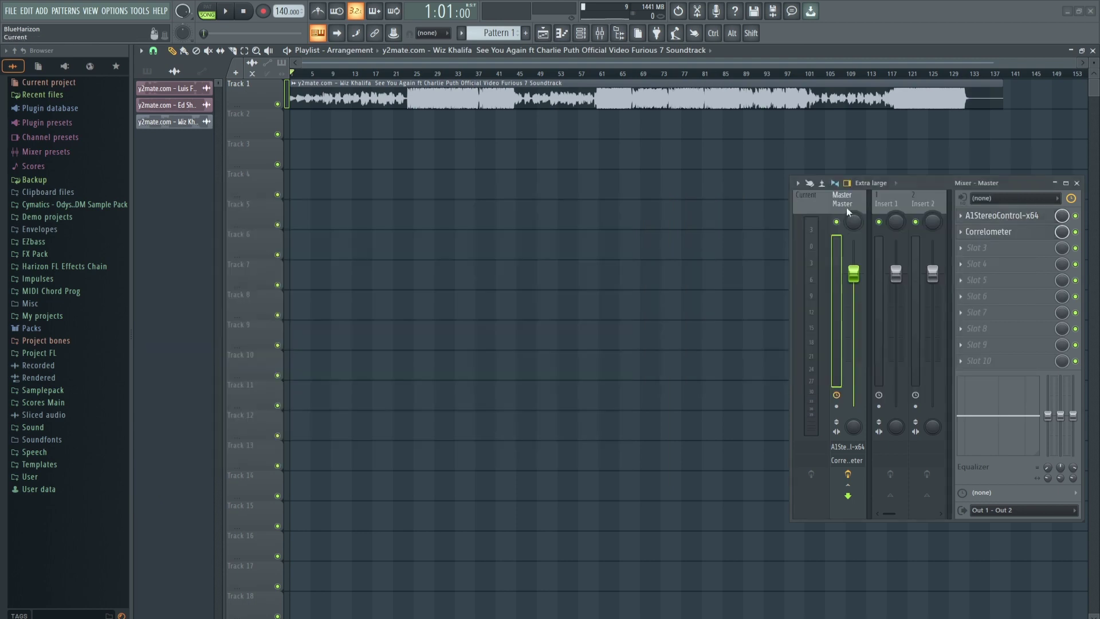
click(1001, 262)
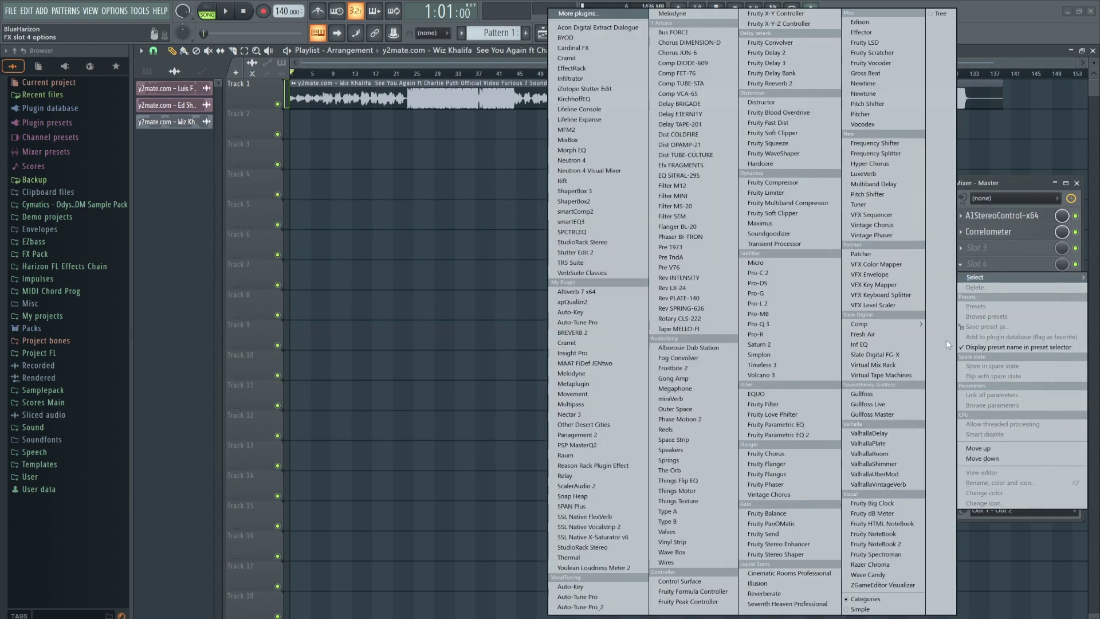
click(890, 543)
drag(493, 154, 508, 217)
key(ctrl+a)
key(Delete)
Step: Write "LUFs của bài nhạc LỚN HƠN -14" as the first line of the notebook
text(LU)
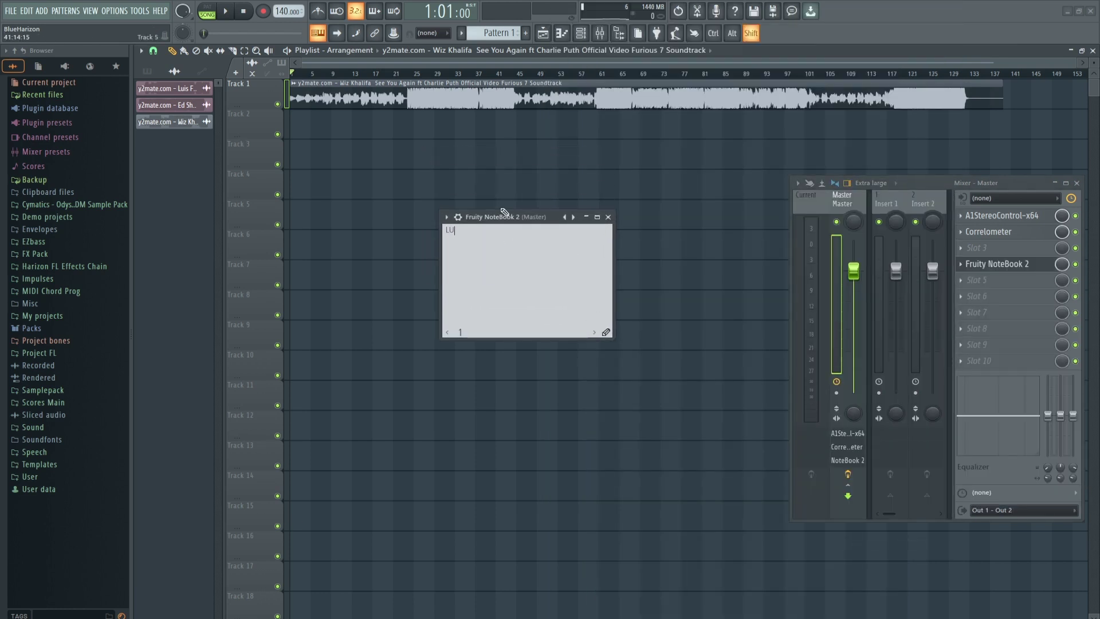
text(Fs của bài nhac L)
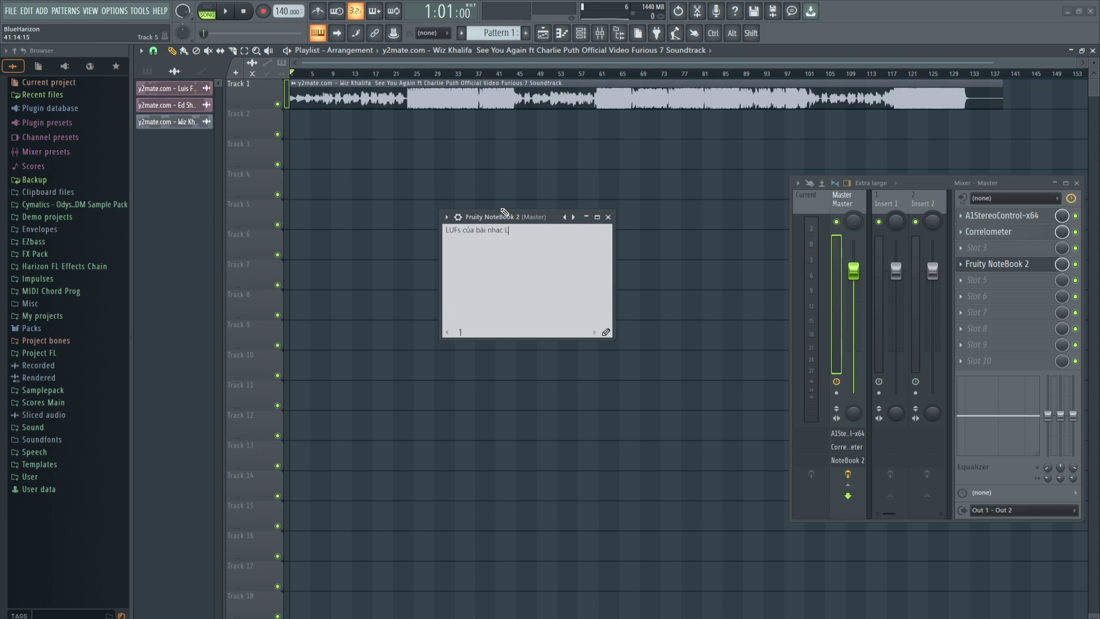
text(ÓN HƠN -1)
text(4)
Step: Add a second notebook line reading "Độ rộng của bài nhạc: Hẹp ở sub và âm trầm"
text( roộng của bai)
text( nhac)
key(BackSpace)
text(: Hep)
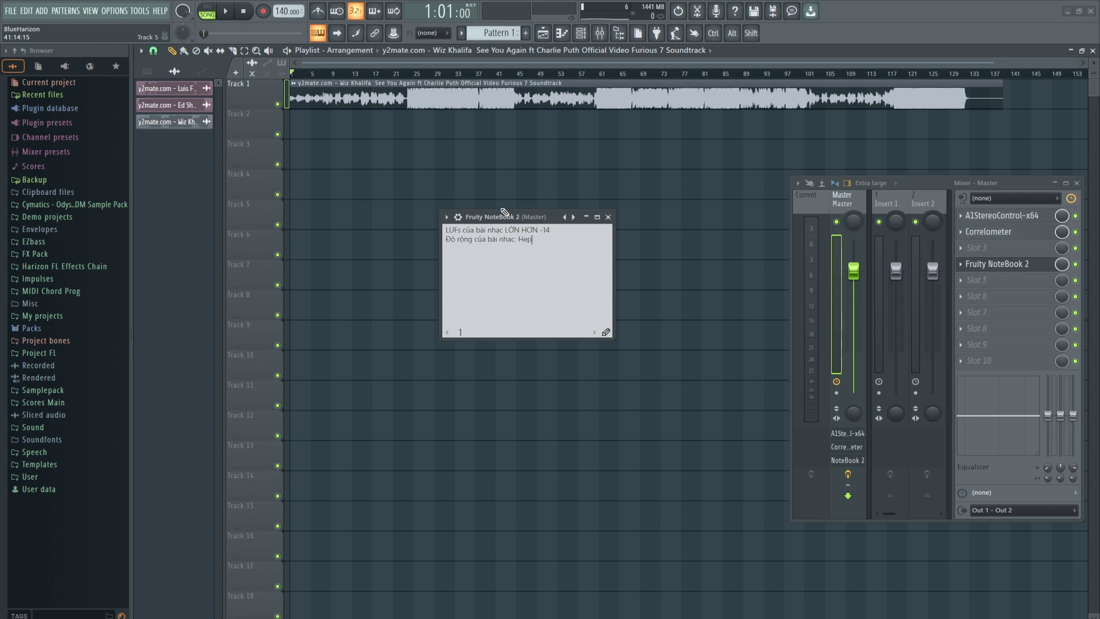
text( ở su)
text(b và âm ter)
text(răm)
Step: Review the correlation curve drawing in Paint, then return to FL Studio's notebook and highlight the -14 value
click(911, 579)
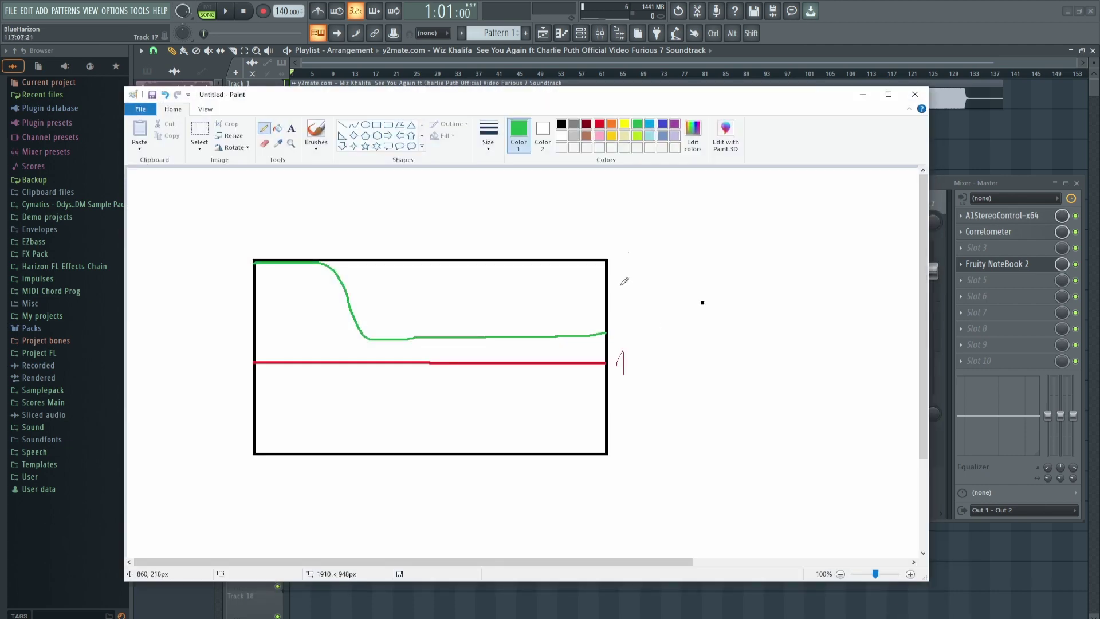
click(863, 95)
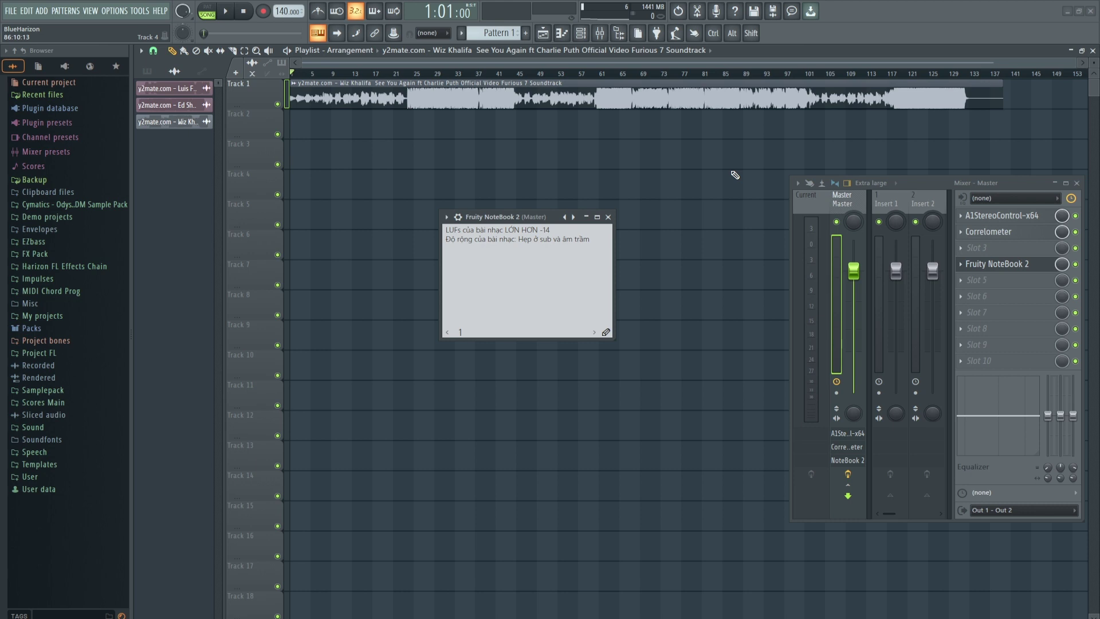
drag(551, 231, 539, 231)
click(563, 260)
click(556, 274)
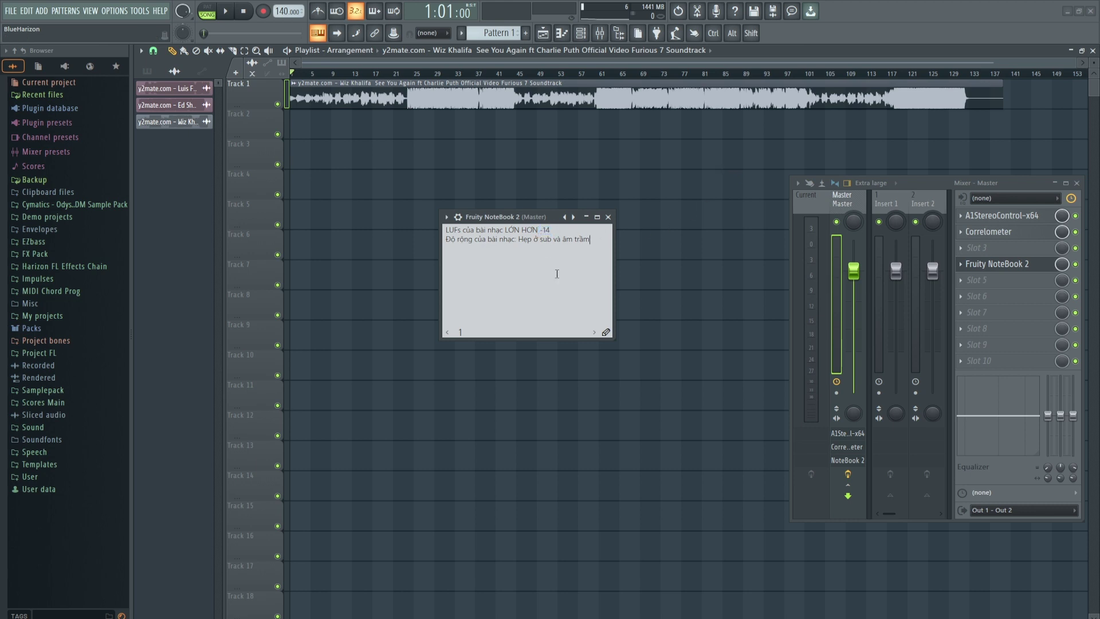